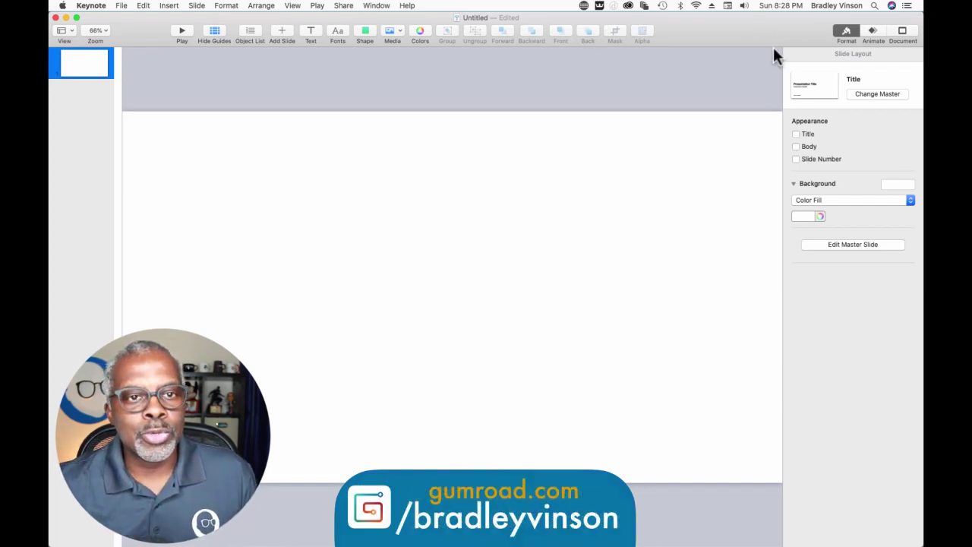
- Set a custom slide size of 1080 pts wide by 1920 pts high for the presentation
left_click(901, 34)
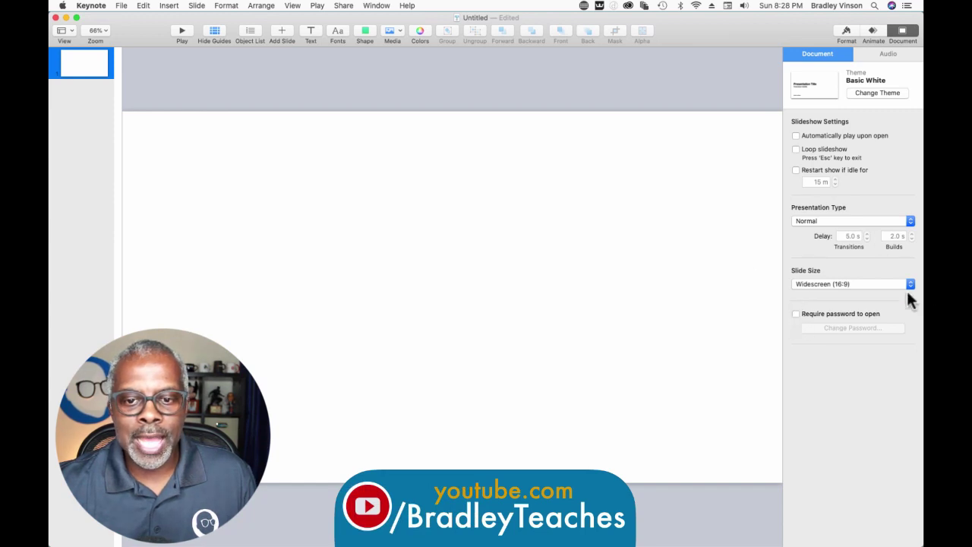
left_click(845, 284)
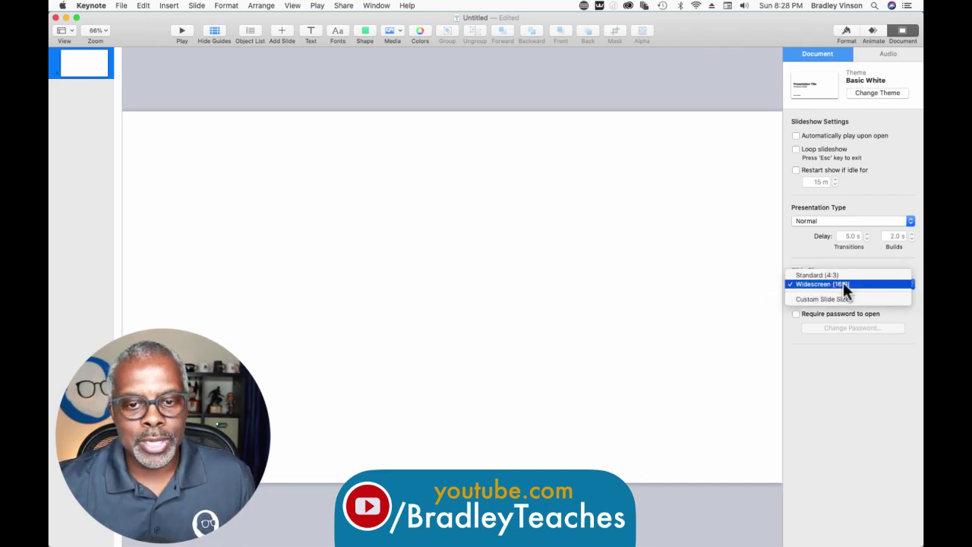
left_click(833, 298)
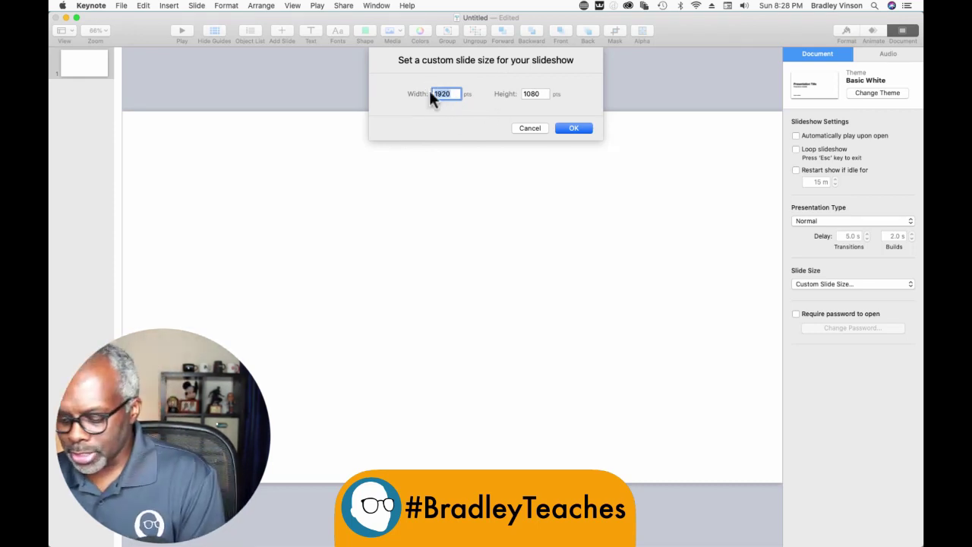
type("1080")
key("Tab")
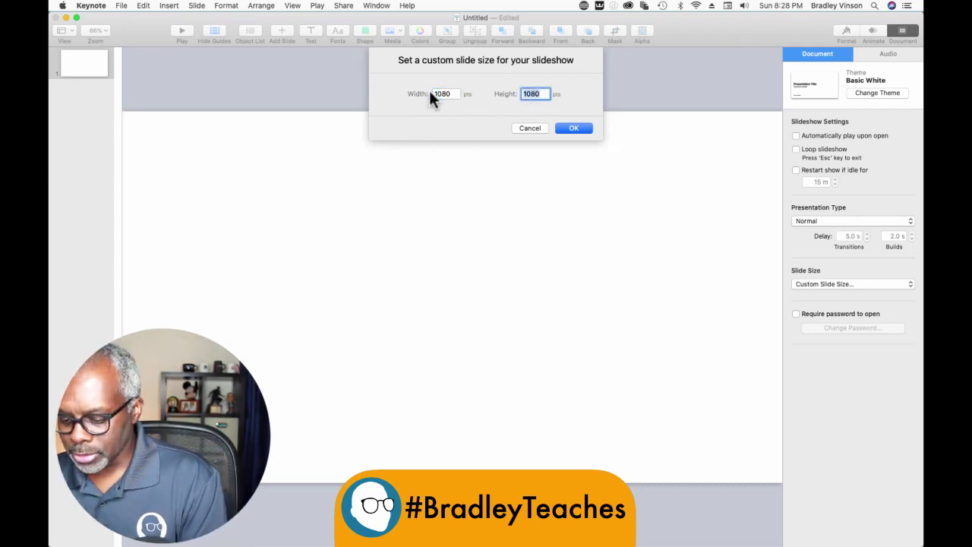
type("1920")
left_click(574, 127)
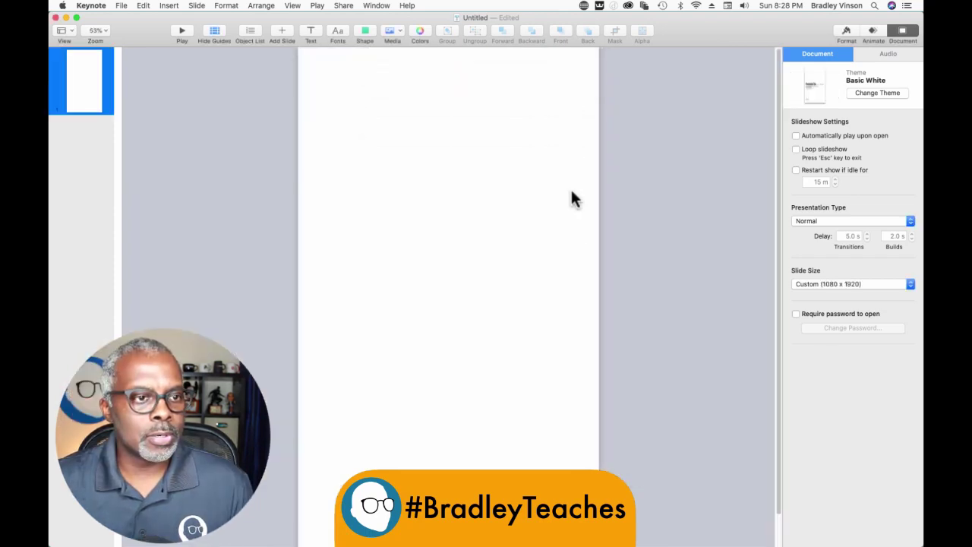
- Place the webcam portrait screenshot on the slide as a reference image filling the vertical canvas
left_click(93, 29)
left_click(92, 41)
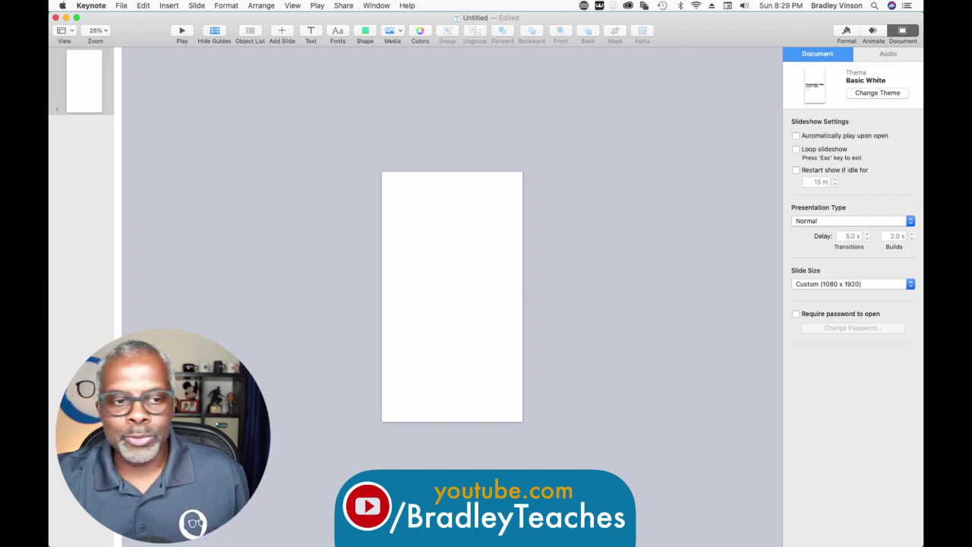
left_click_drag(894, 378, 514, 423)
- Add a basic square shape over the portrait image and reduce its opacity to 44%
left_click(354, 35)
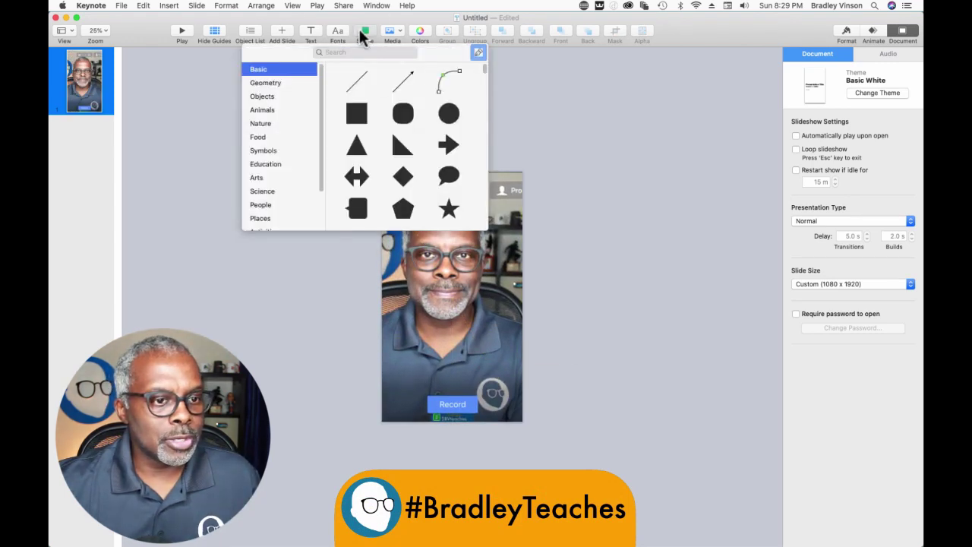
left_click(357, 116)
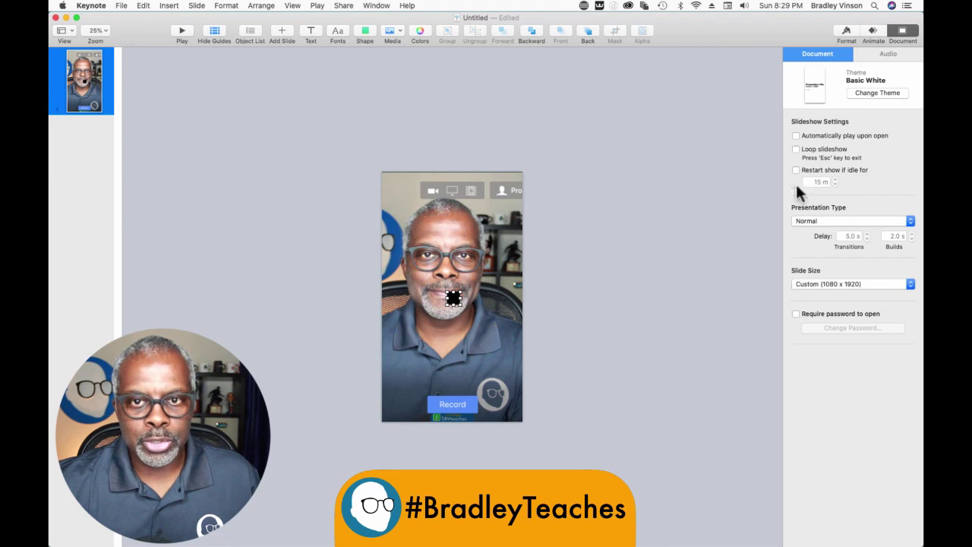
left_click(843, 36)
left_click_drag(870, 347, 828, 347)
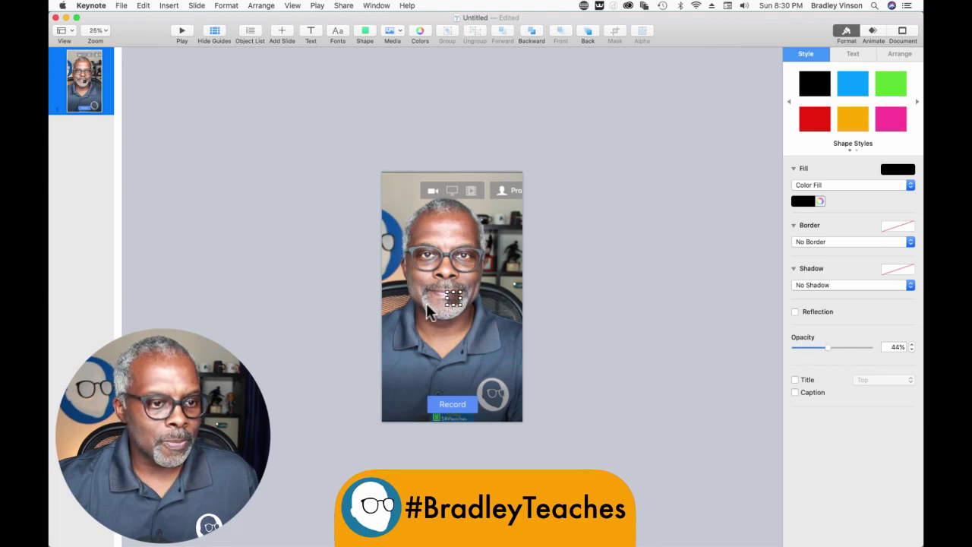
- Enlarge the translucent square into a tall centred rectangle framing the head and torso, with narrow top and side margins and a deeper bottom strip
left_click_drag(453, 301, 505, 353)
mouse_move(506, 281)
left_mouse_down()
mouse_move(491, 281)
mouse_move(493, 292)
left_mouse_up()
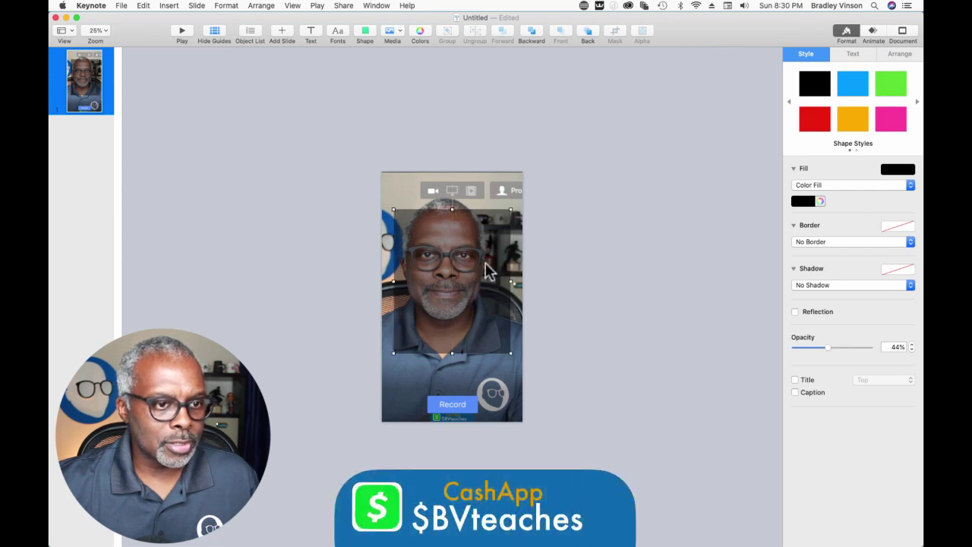
left_click_drag(452, 209, 453, 187)
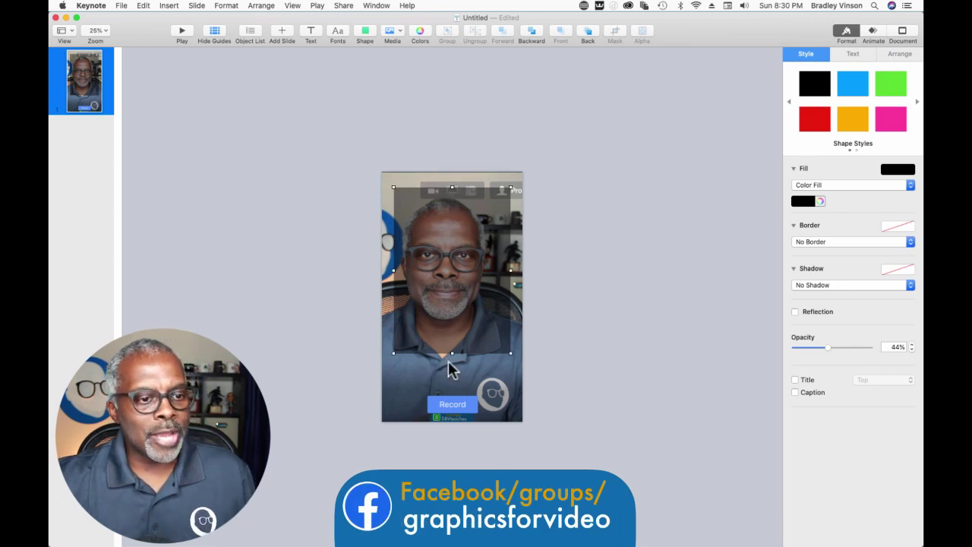
left_click_drag(451, 354, 453, 381)
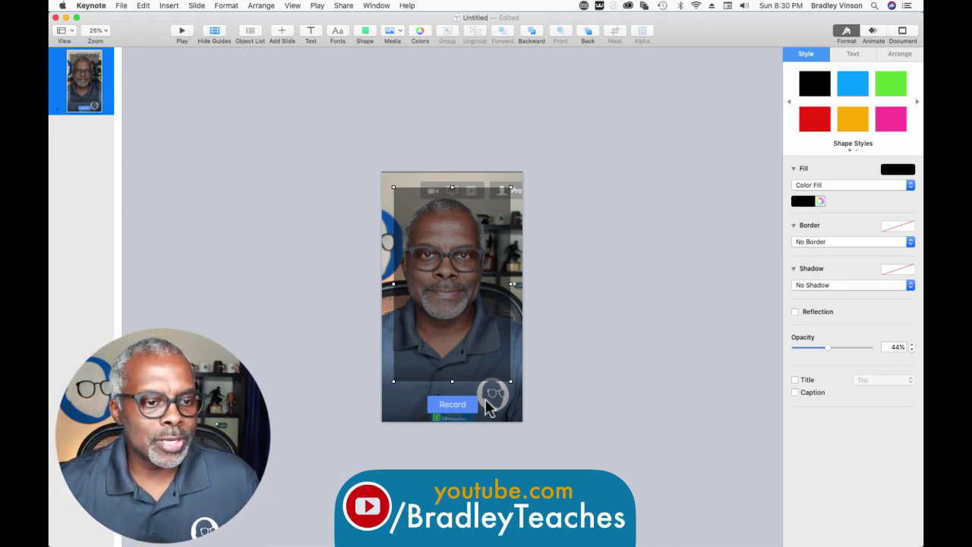
mouse_move(511, 284)
left_mouse_down()
mouse_move(475, 288)
mouse_move(513, 284)
left_mouse_up()
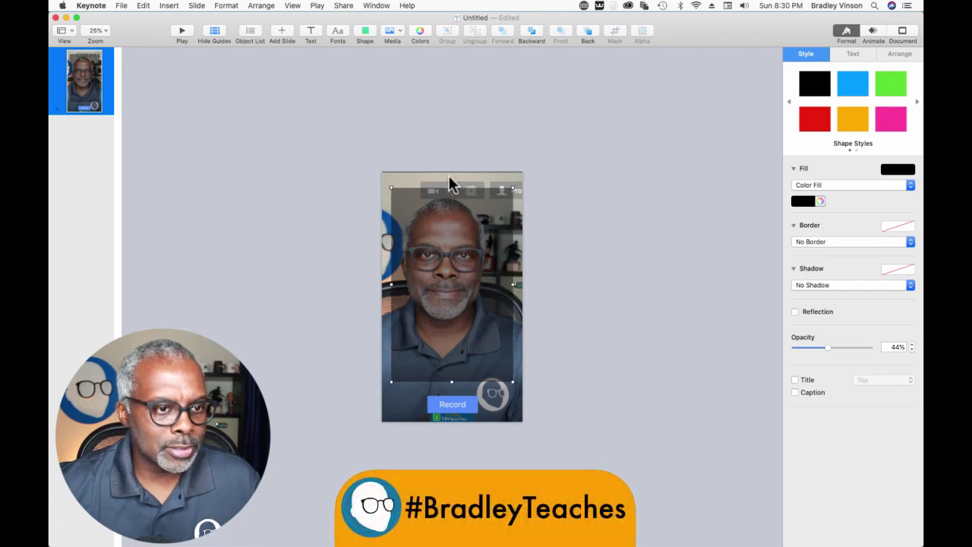
left_click_drag(451, 189, 452, 183)
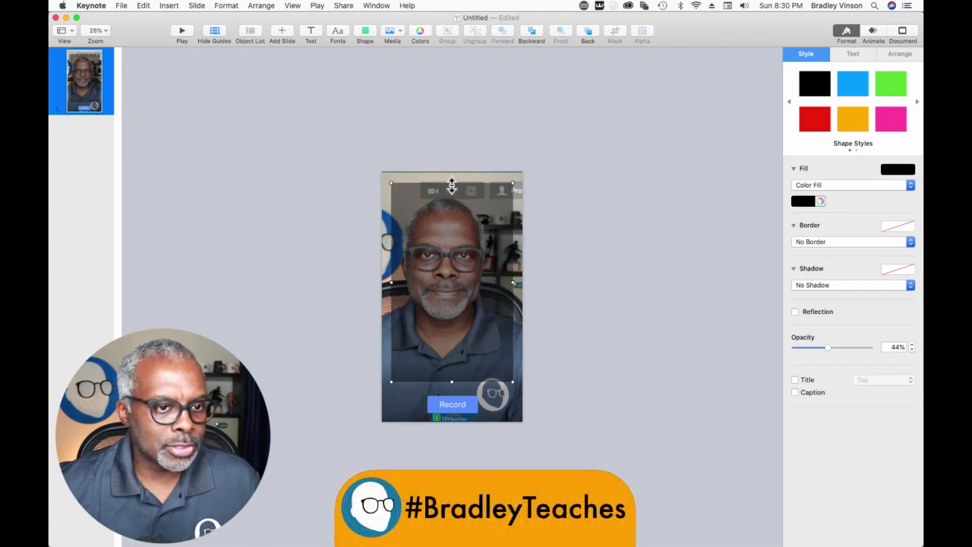
- Delete the reference portrait image and apply the solid blue shape style to the rectangle
left_click(636, 237)
left_click(498, 411)
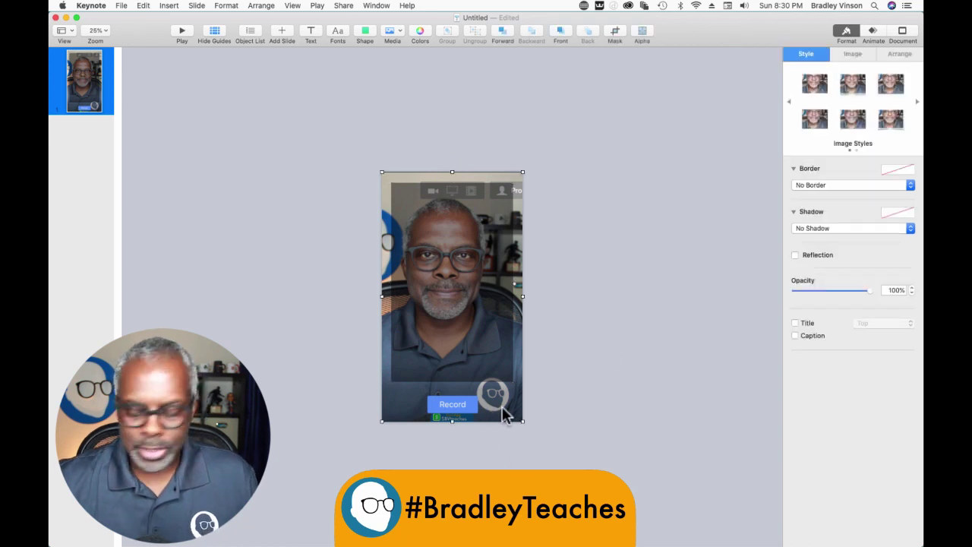
key("Delete")
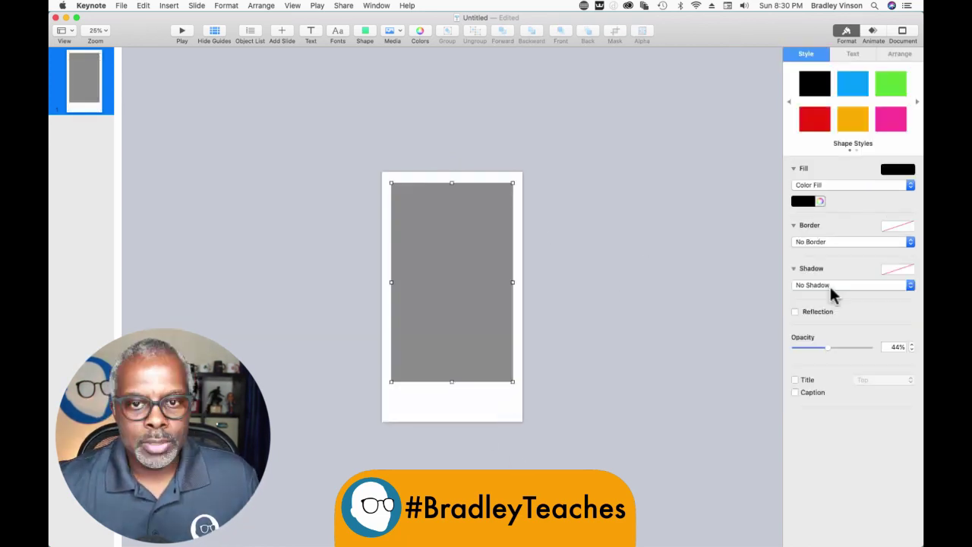
left_click(850, 86)
left_click(662, 174)
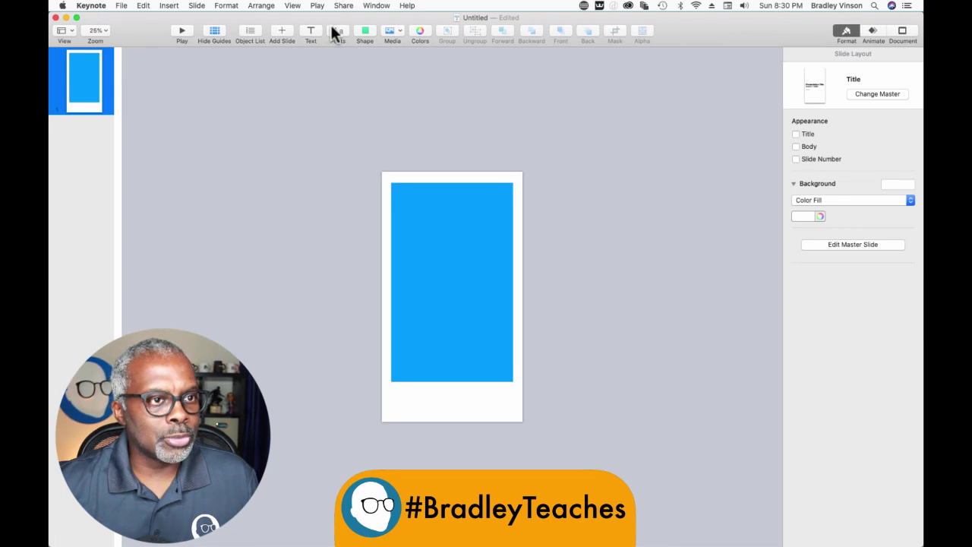
- Add a second square, enlarge it to cover the entire slide, and apply the green shape style
left_click(363, 34)
left_click(355, 114)
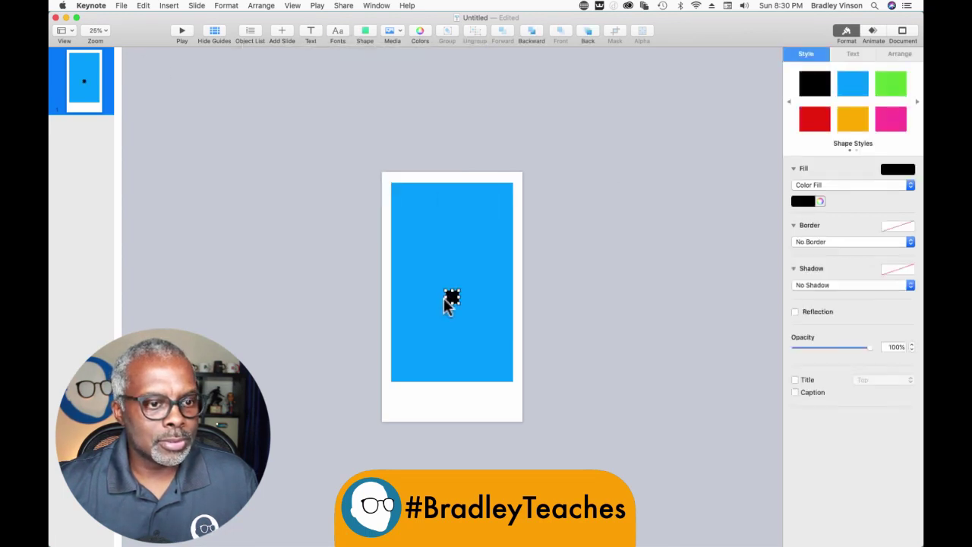
left_click_drag(448, 300, 524, 424)
left_click(885, 94)
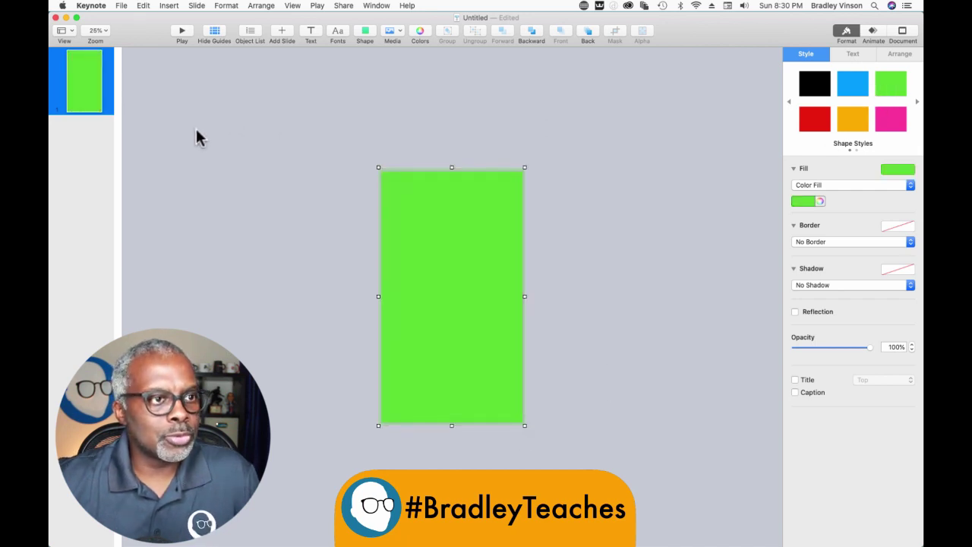
- Show the object list and move the green rectangle below the blue one in the stacking order
left_click(251, 32)
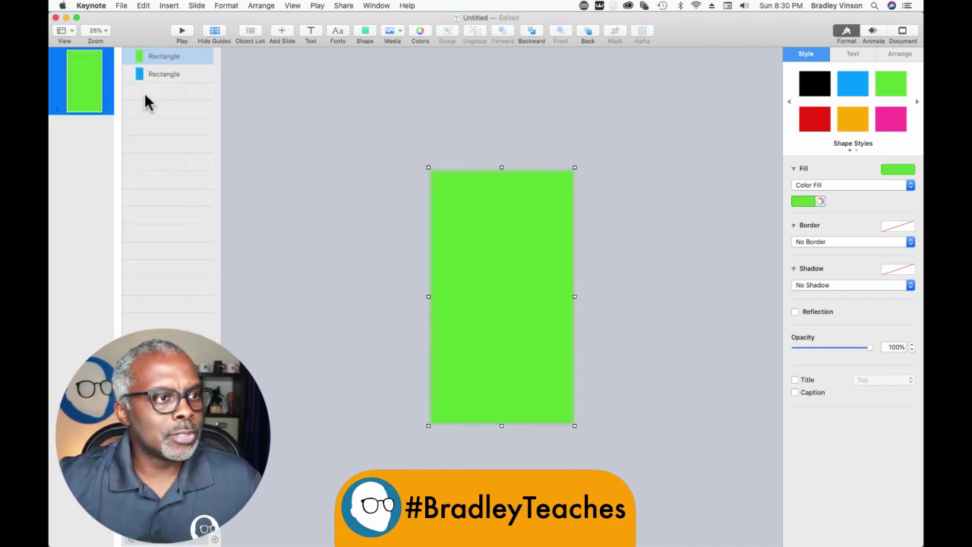
left_click_drag(165, 65, 163, 89)
left_click(497, 262)
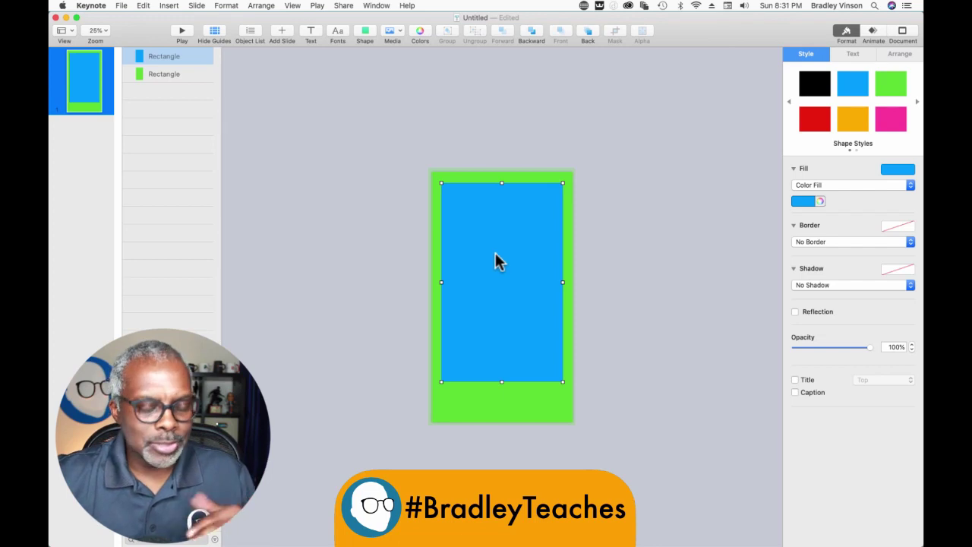
- Duplicate the blue rectangle in place within the object list
left_click(172, 61)
left_click_drag(171, 61, 173, 73)
left_click(154, 135)
- Subtract the lower blue rectangle from the green rectangle to cut a window in the green frame
left_click(158, 72)
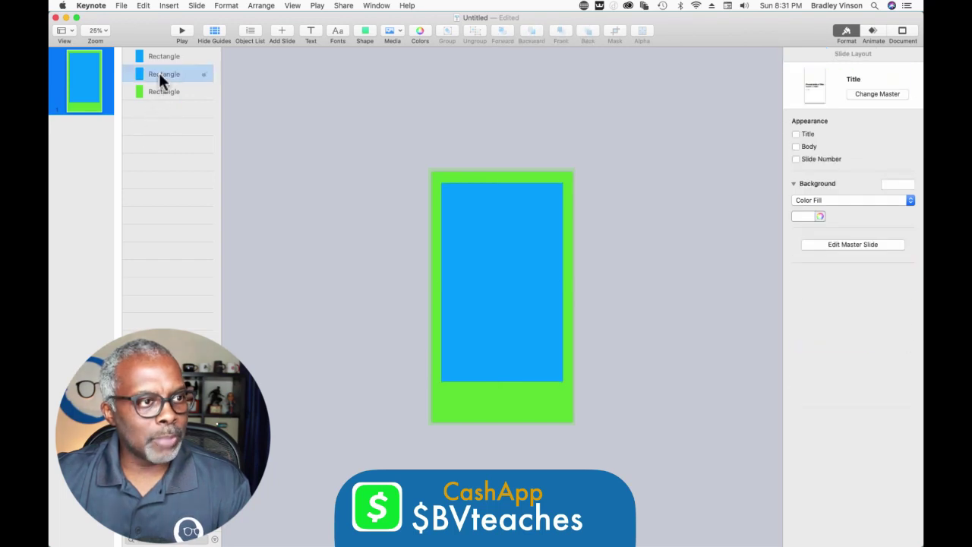
left_click(159, 91, "shift")
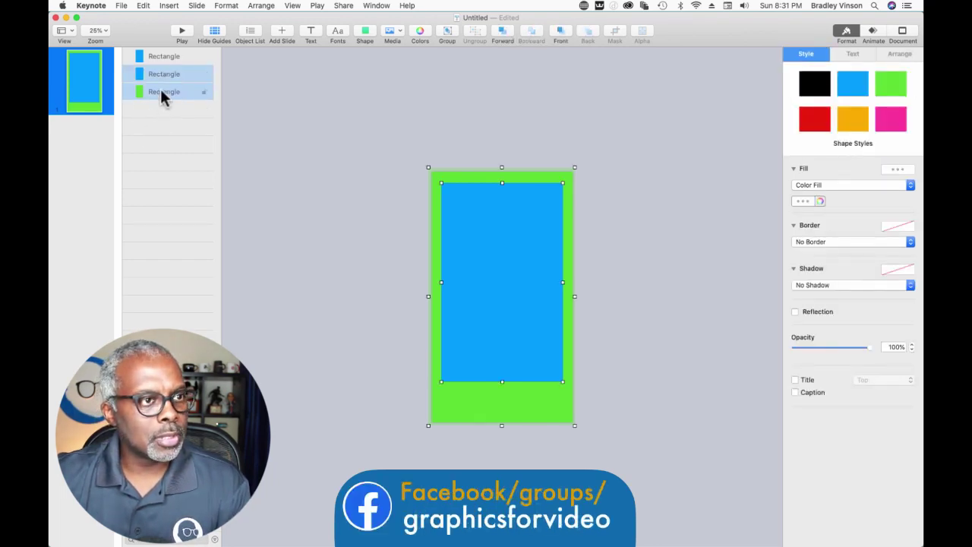
left_click(226, 6)
mouse_move(238, 63)
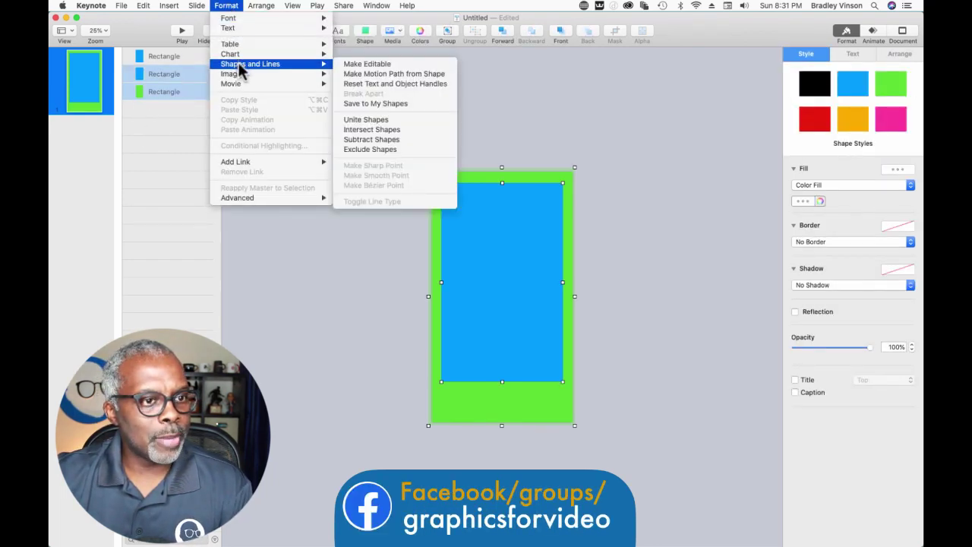
left_click(371, 139)
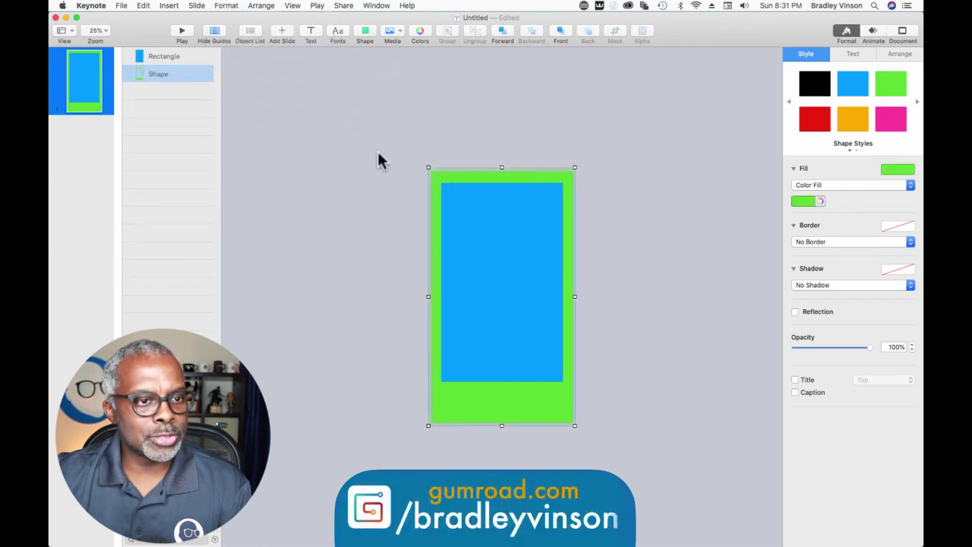
left_click(368, 157)
- Set the remaining blue rectangle to No Fill
left_click(167, 57)
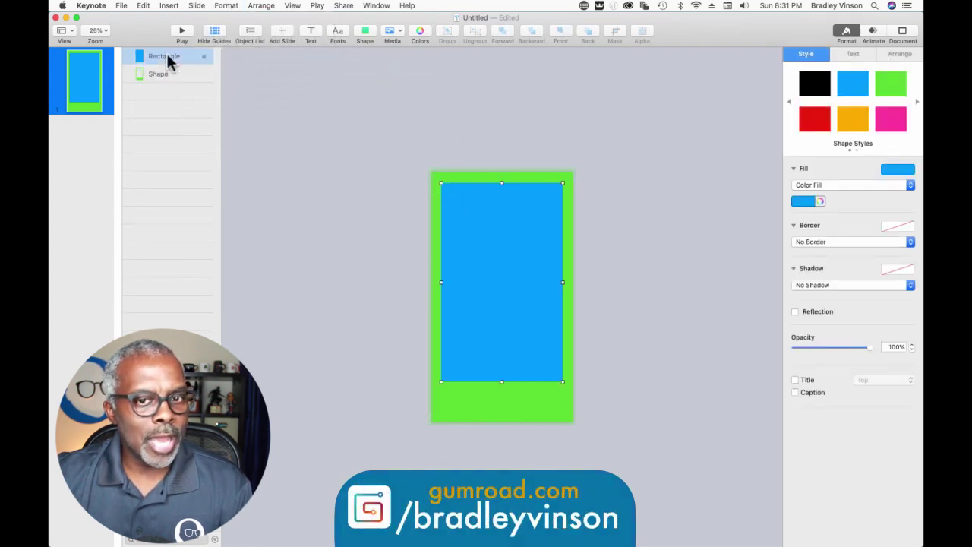
left_click(806, 185)
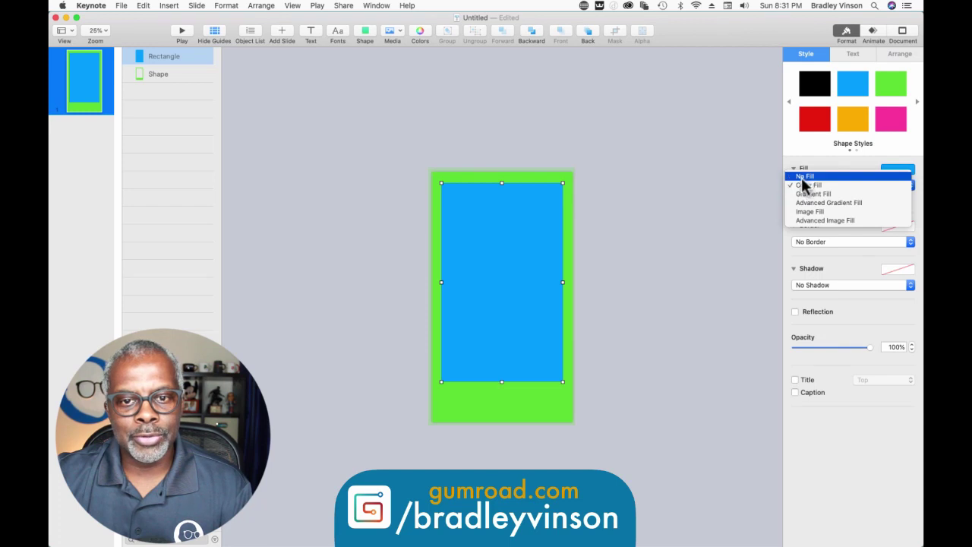
left_click(803, 177)
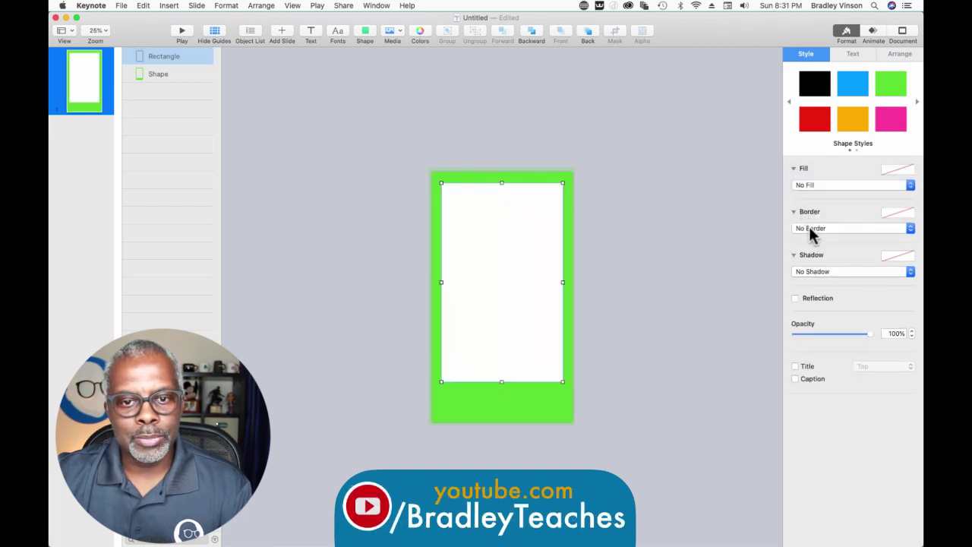
- Give the unfilled rectangle a medium gray line border 7 pt thick
left_click(810, 228)
left_click(810, 238)
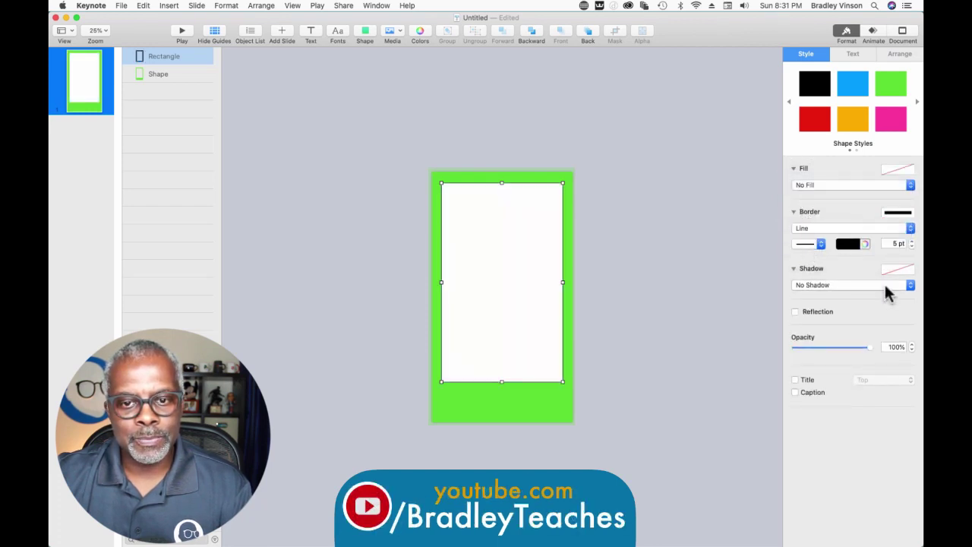
left_click(848, 244)
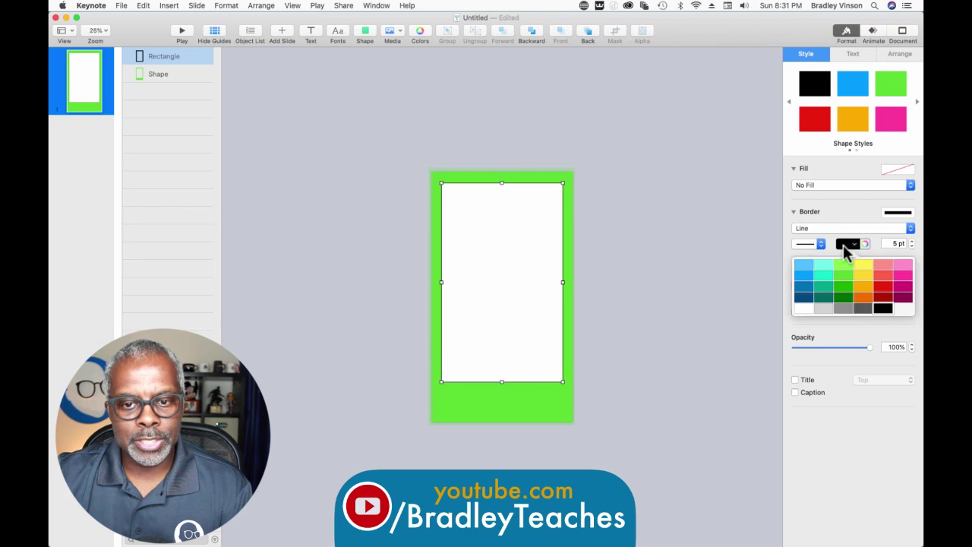
left_click(844, 307)
left_click(911, 240)
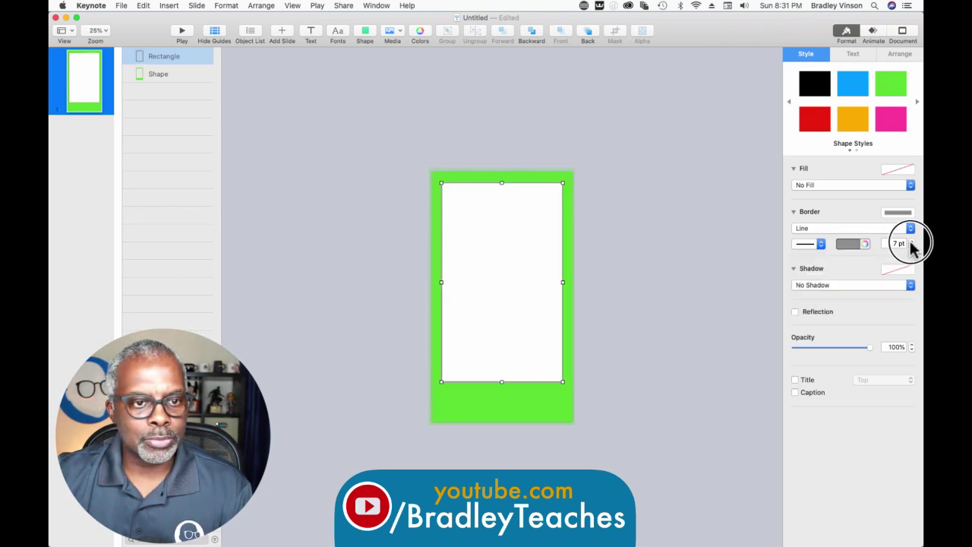
left_click(669, 285)
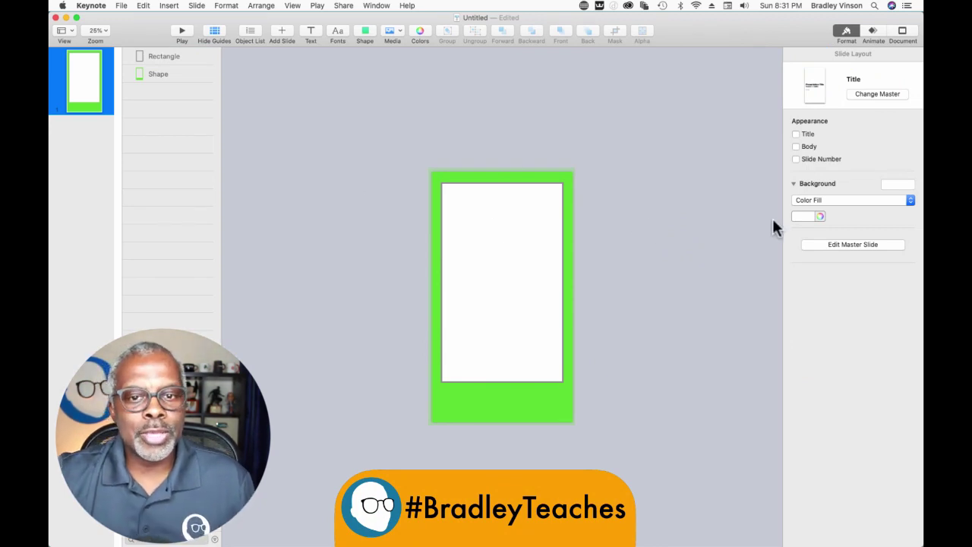
- Set the slide background to No Fill
left_click(817, 198)
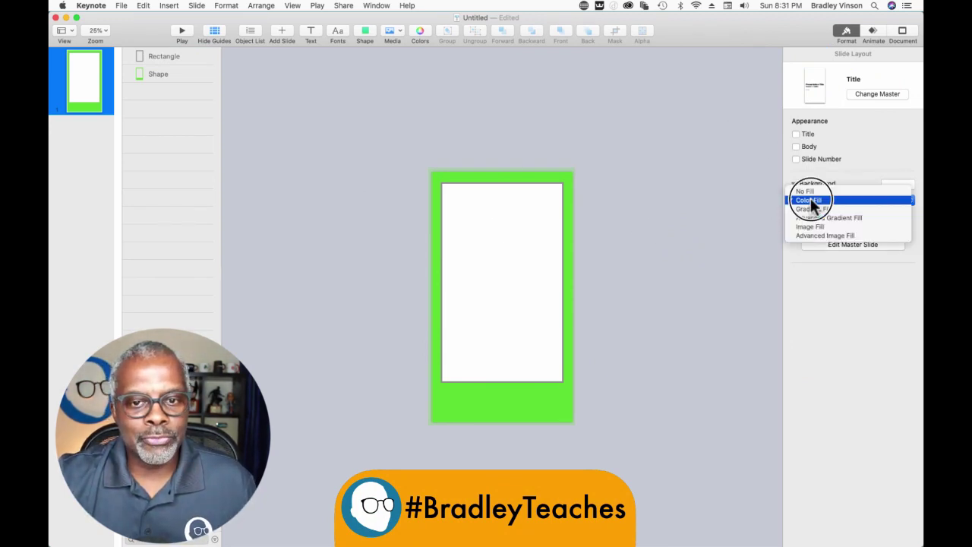
left_click(798, 190)
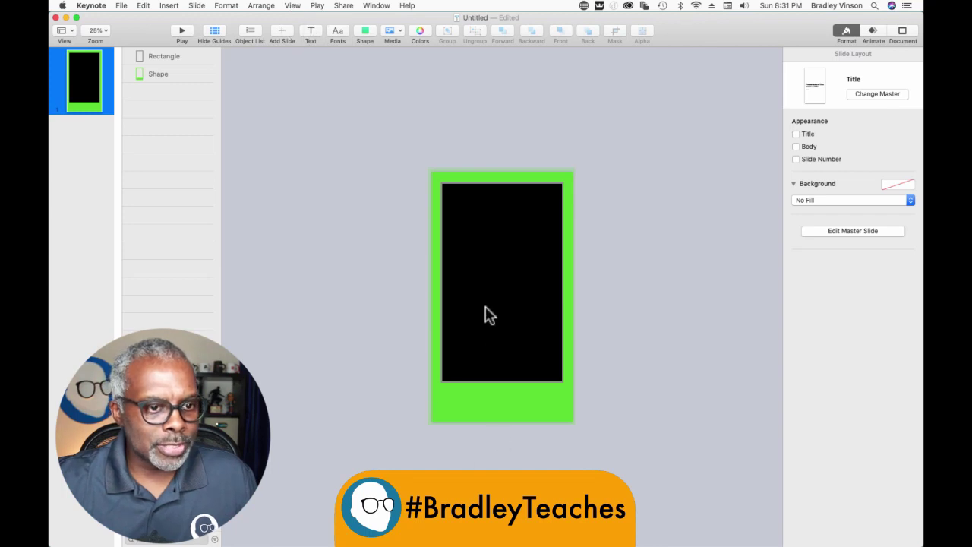
- Add a text box reading "#BradleyTeaches" in the green band below the window
left_click(308, 31)
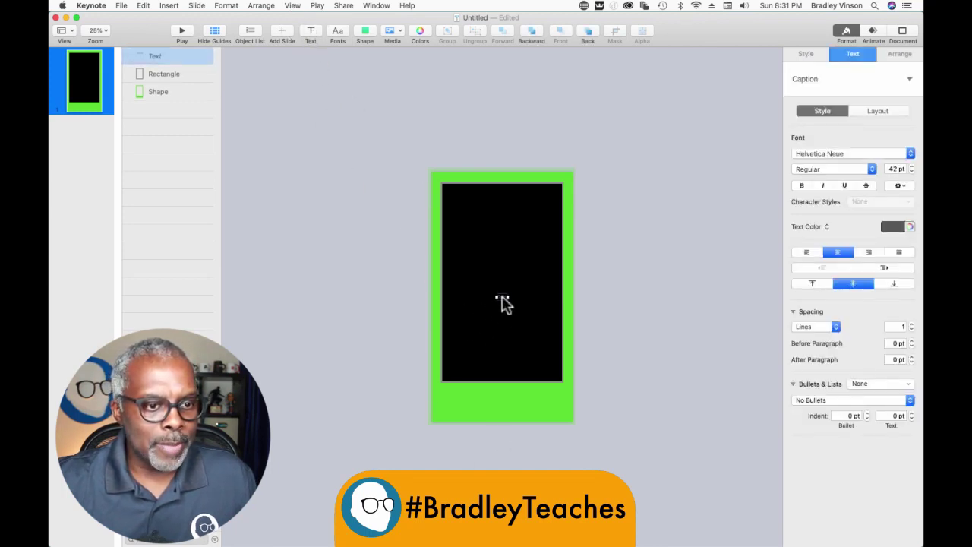
left_click_drag(504, 305, 502, 402)
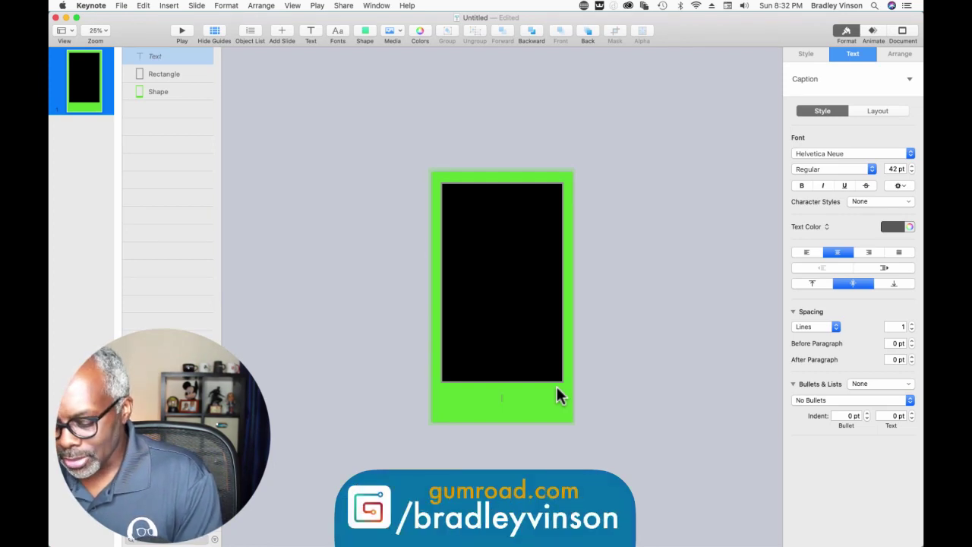
type("@BradleyTeaches")
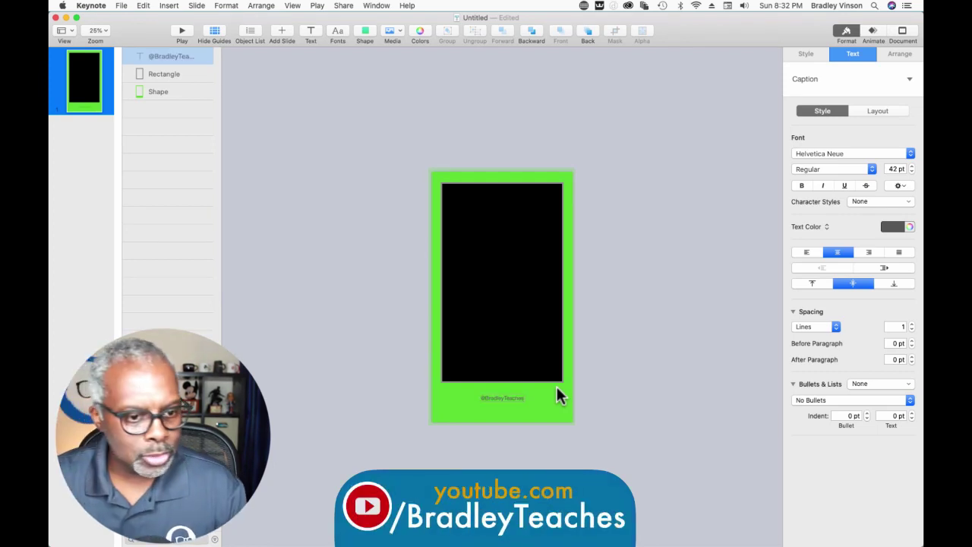
- Format the hashtag text as 85 pt, bold and white
triple_click(490, 397)
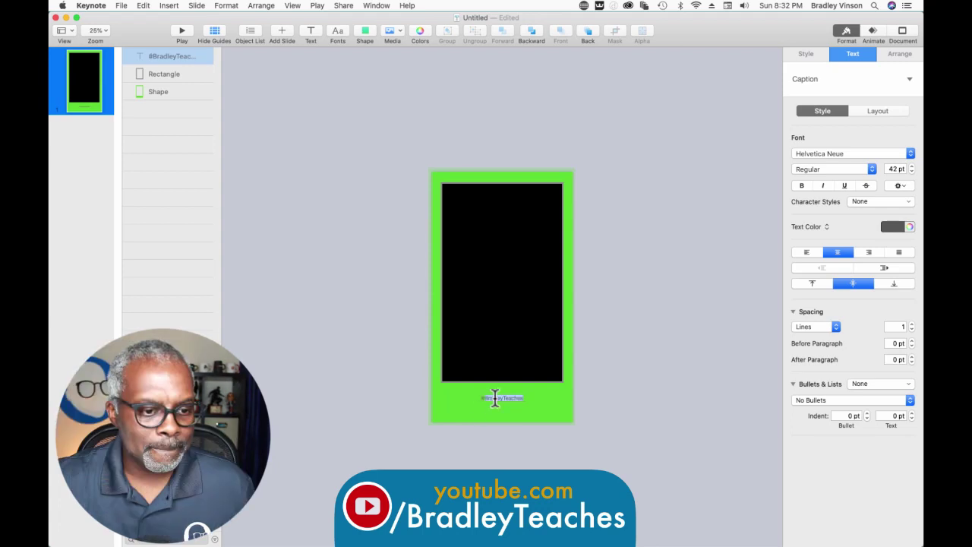
left_click(912, 165)
left_click(911, 166)
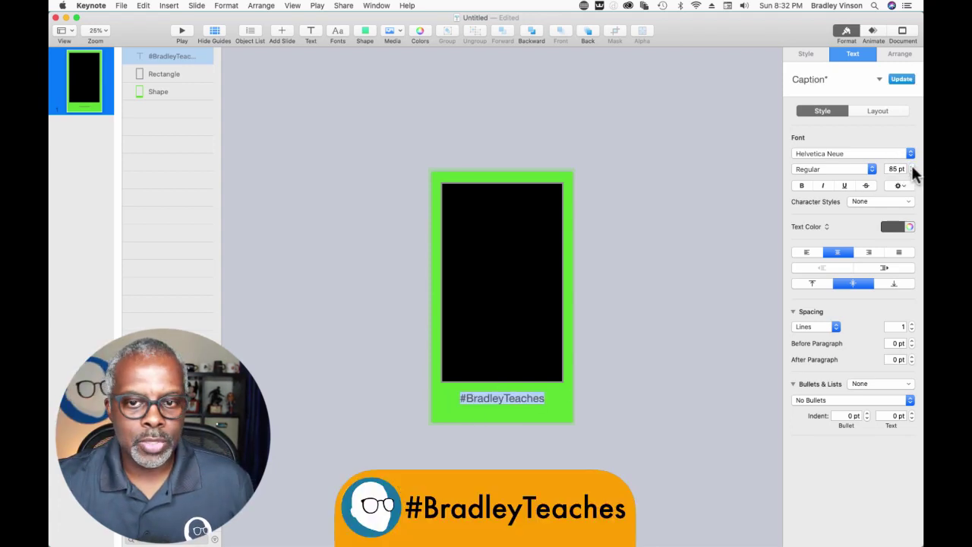
left_click(802, 186)
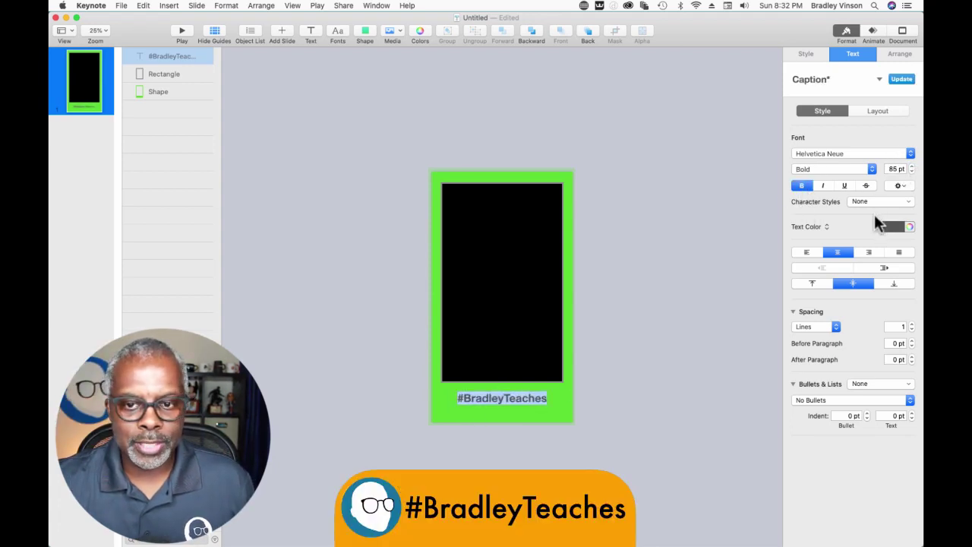
left_click(891, 227)
left_click(803, 292)
left_click(708, 258)
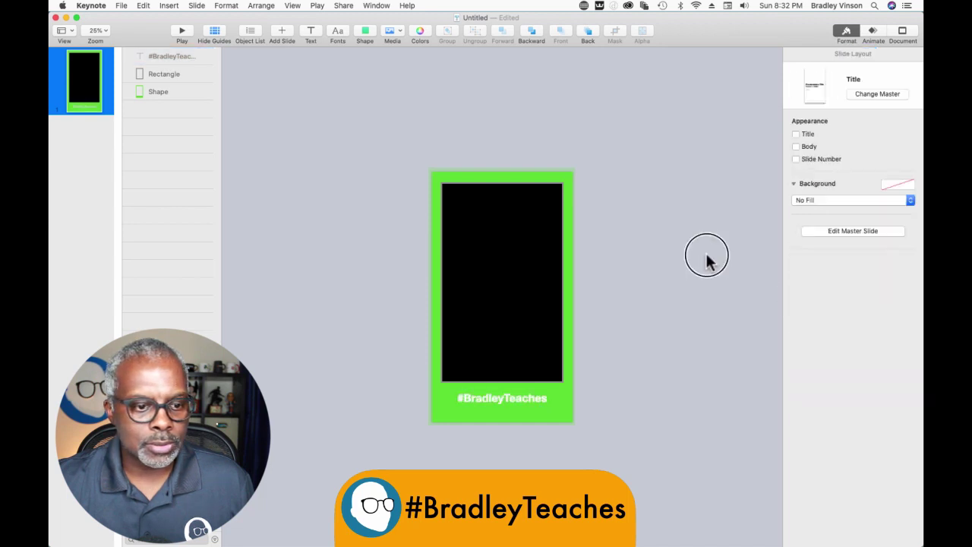
- Change the green frame's fill to a Gradient Fill from light blue to dark blue
left_click(497, 417)
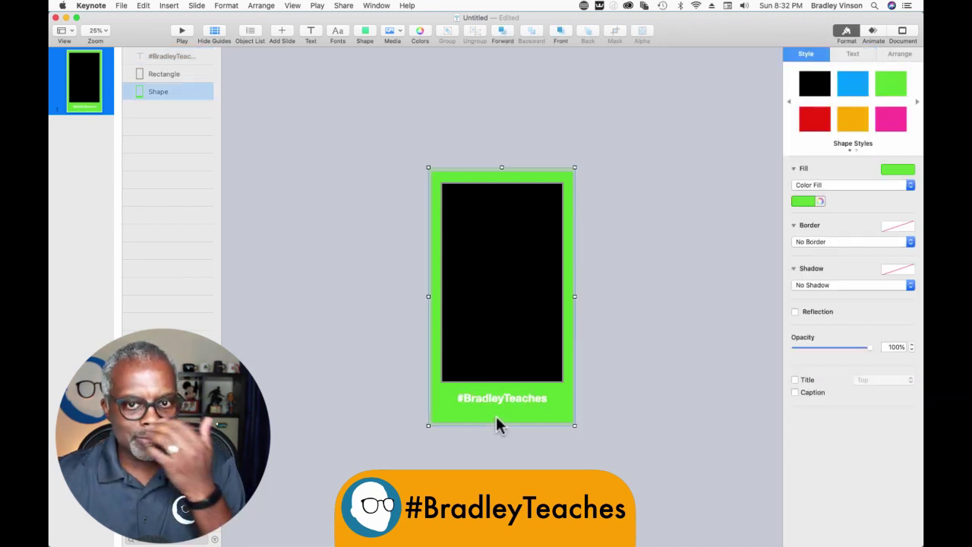
left_click(805, 184)
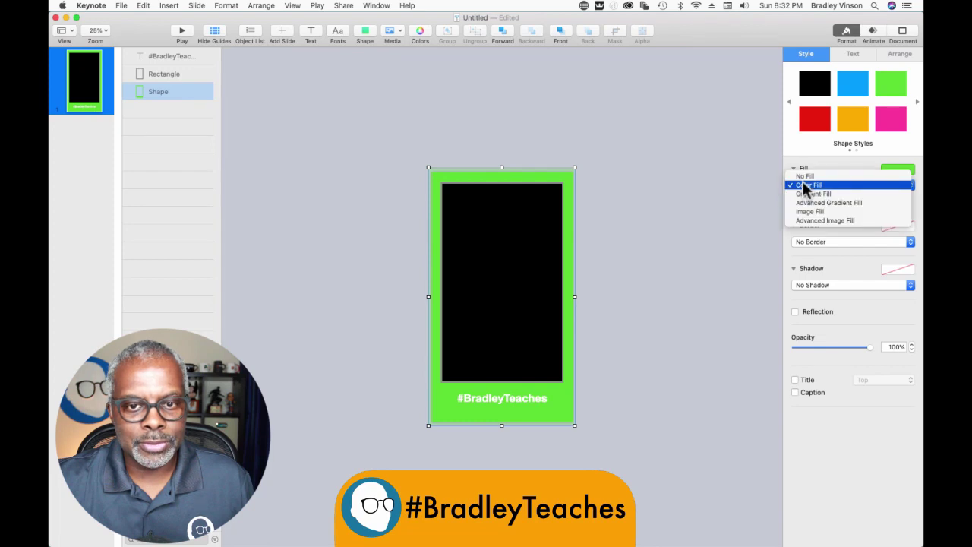
left_click(802, 194)
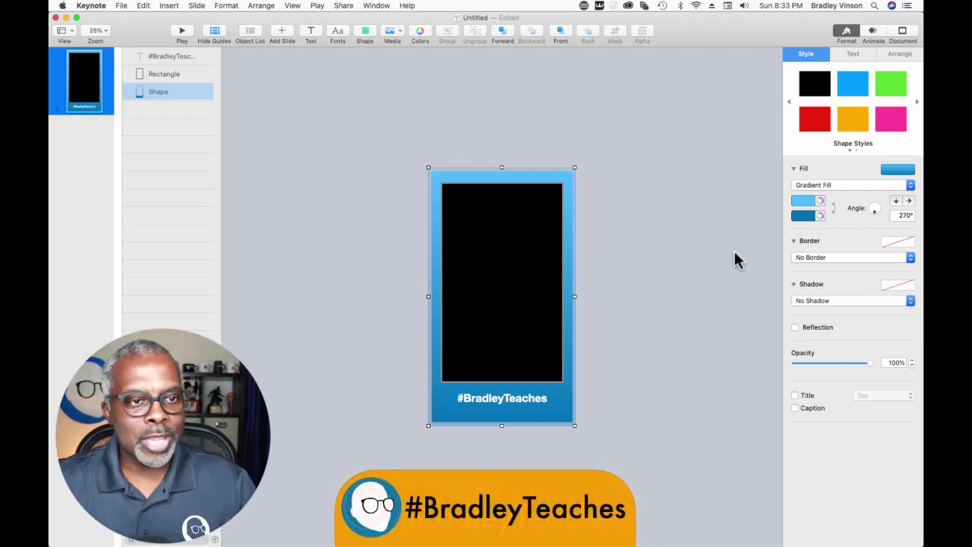
left_click(730, 230)
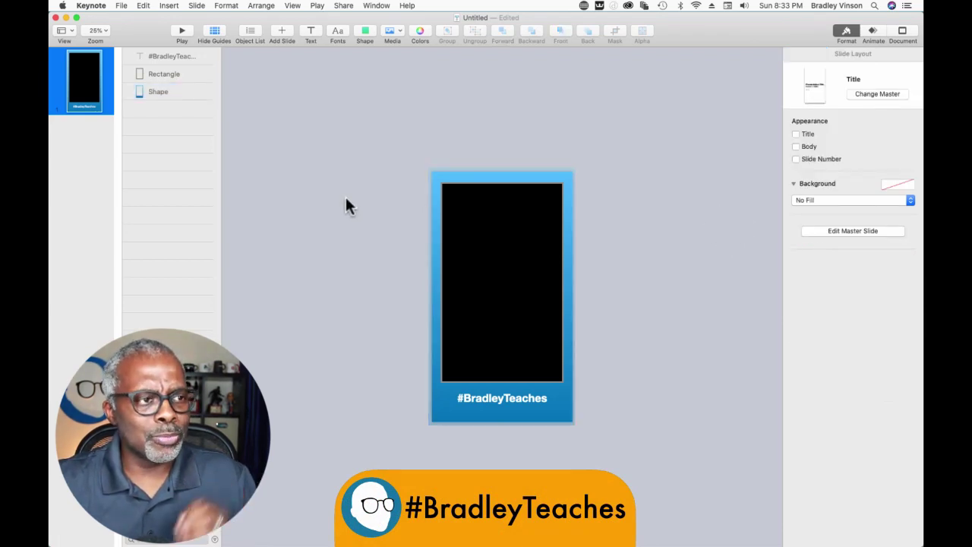
- Set up an image export of all slides in PNG format with transparent backgrounds
left_click(121, 7)
mouse_move(157, 112)
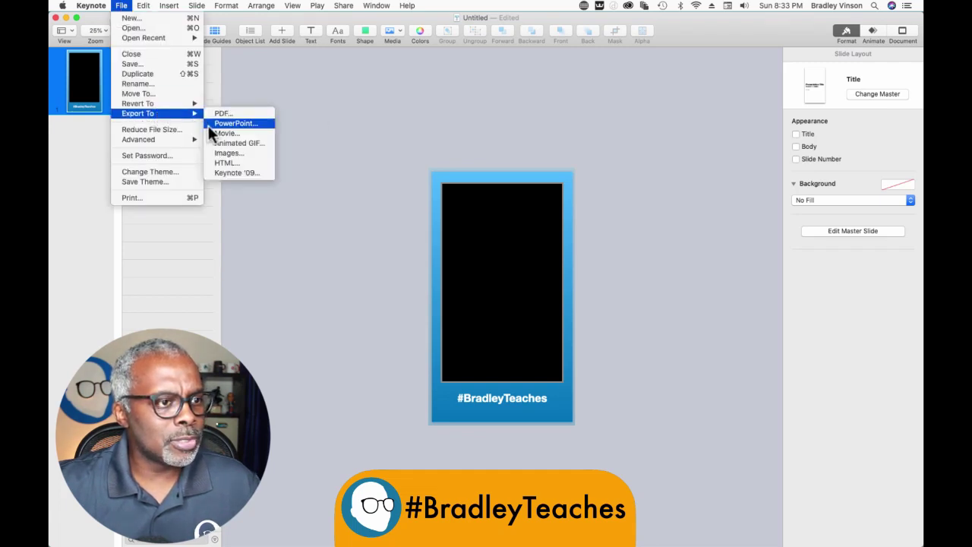
left_click(220, 152)
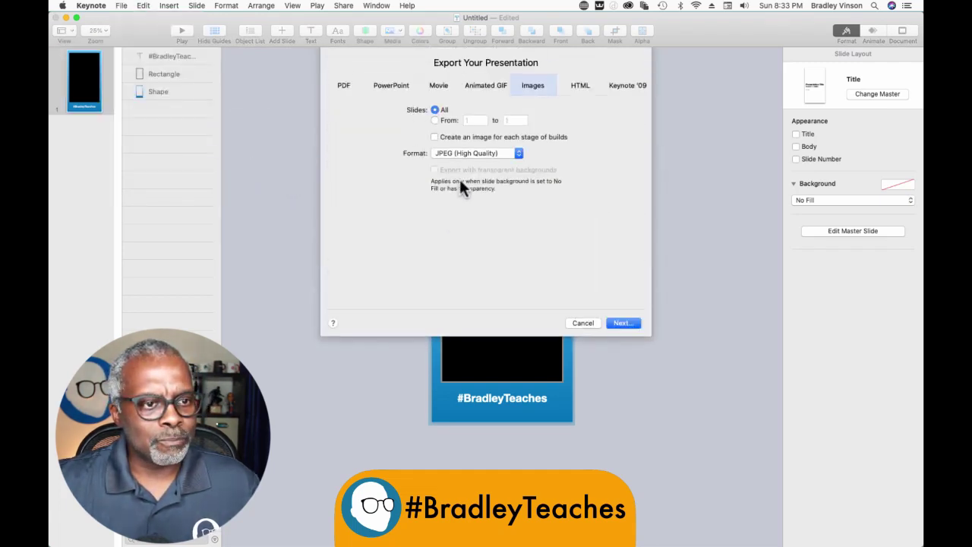
left_click(449, 154)
left_click(450, 173)
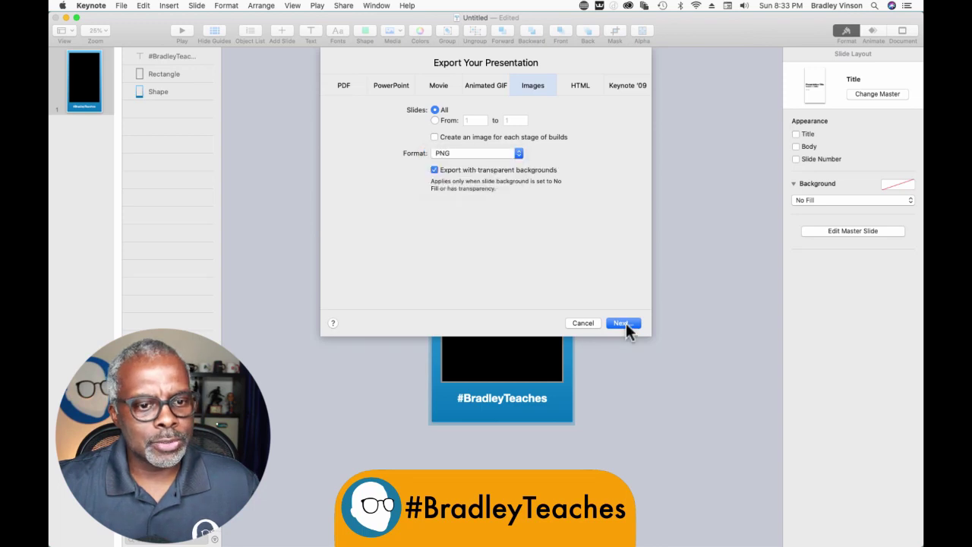
- Export the PNG image to the Desktop under the name bv1
left_click(621, 323)
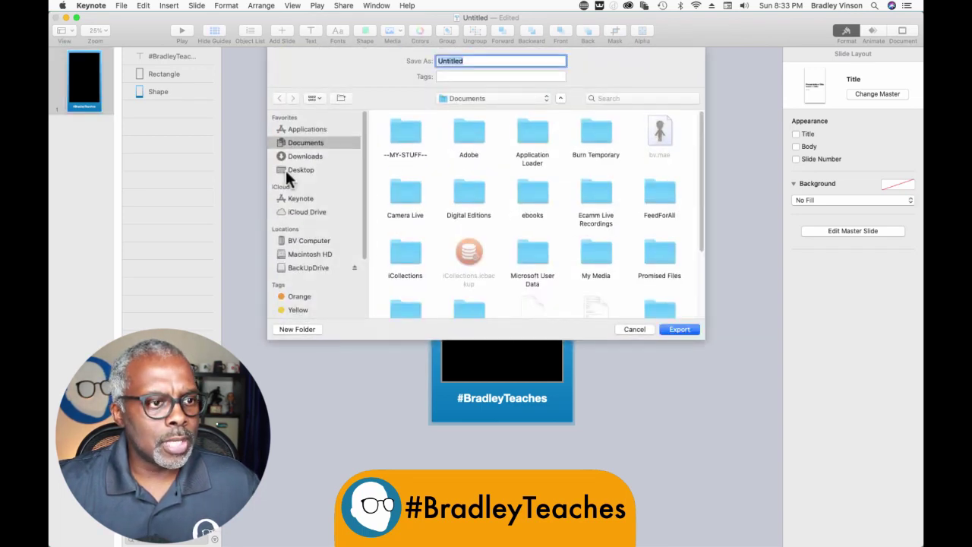
left_click(287, 170)
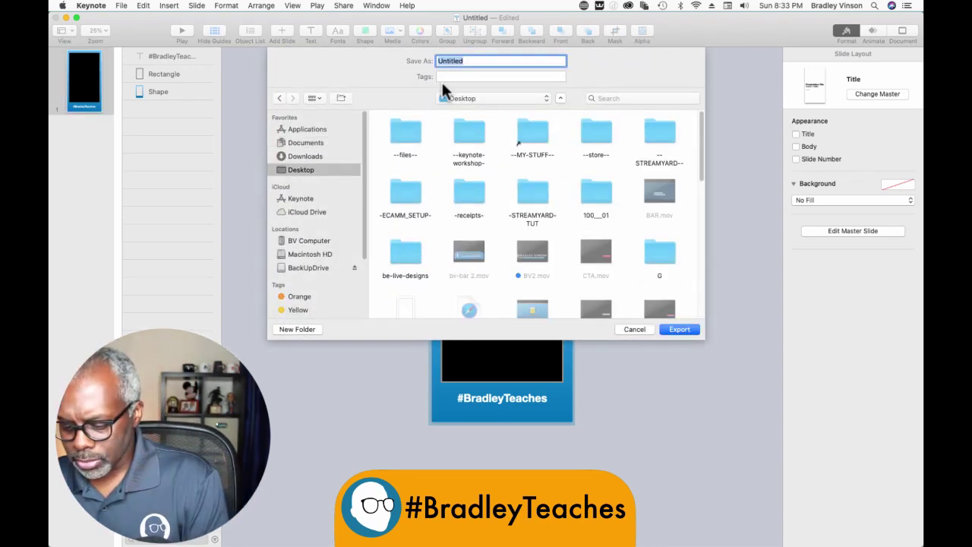
type("bv1")
key("Return")
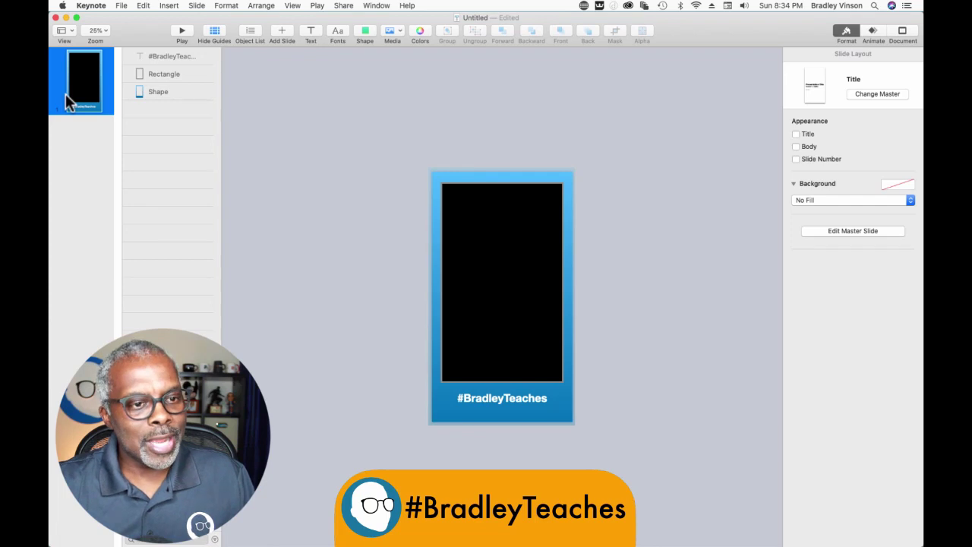
- Add a Fade and Scale build-out effect to the outline rectangle around the window
left_click(443, 386)
left_click(444, 380)
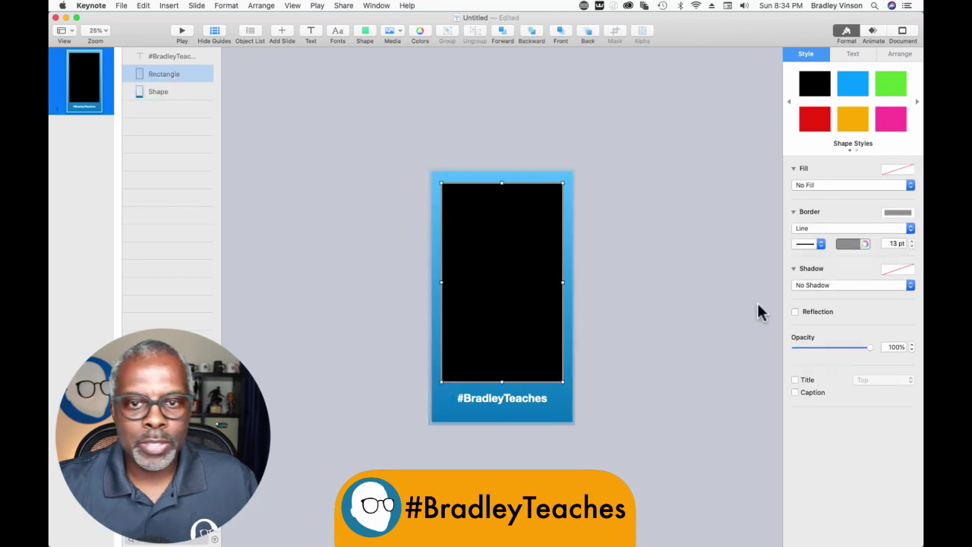
left_click(871, 32)
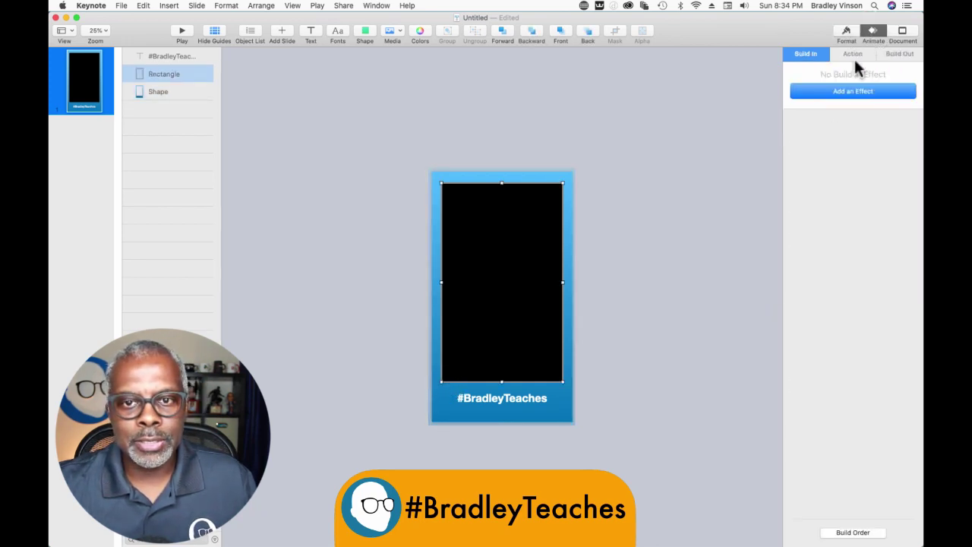
left_click(849, 91)
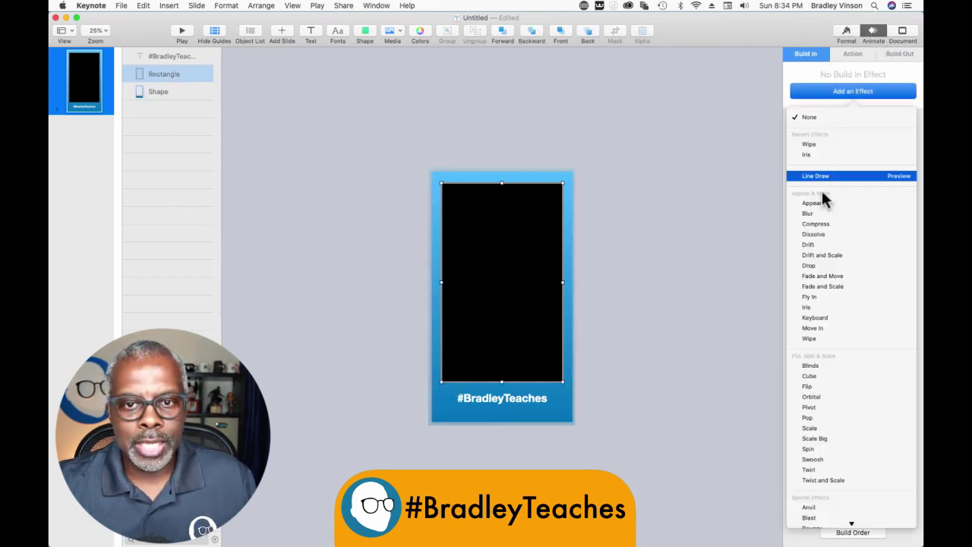
left_click(894, 54)
left_click(896, 54)
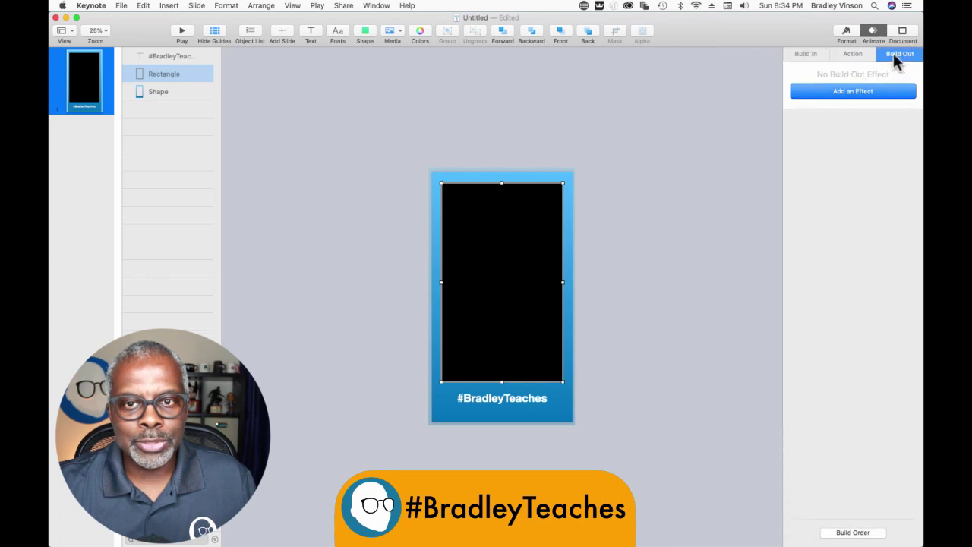
left_click(869, 92)
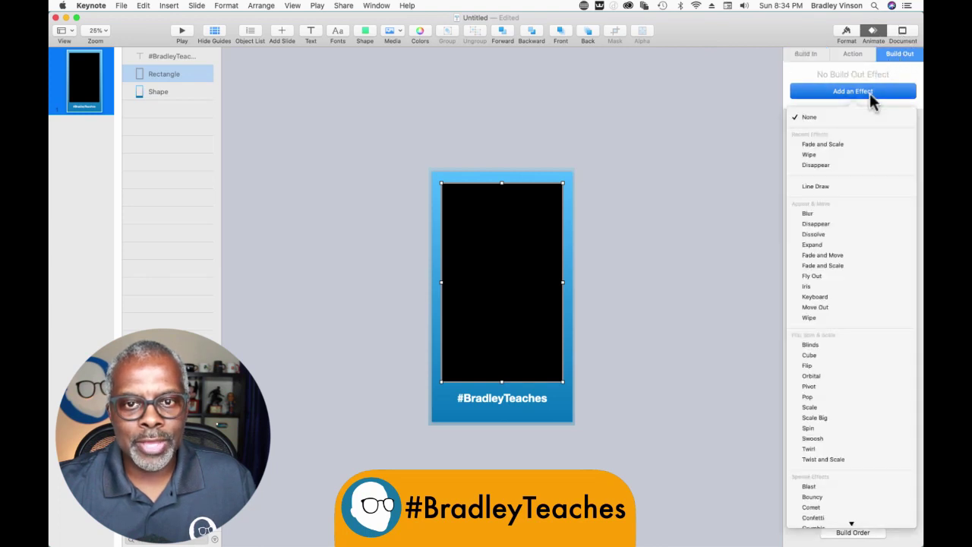
left_click(834, 266)
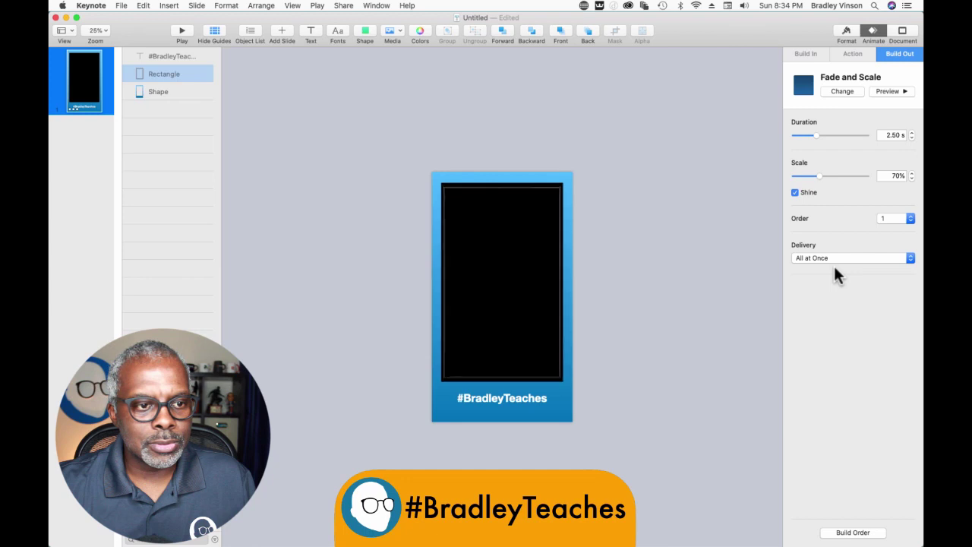
- Set the outline's Fade and Scale effect to 137% scale, 1.50 s duration and no shine, and preview it
left_click_drag(816, 177, 843, 177)
left_click(795, 192)
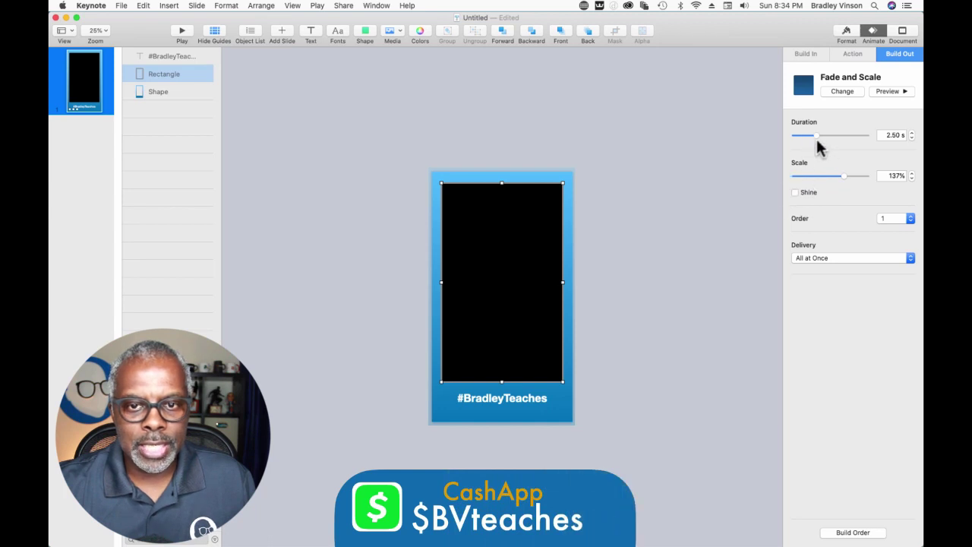
left_click_drag(809, 135, 811, 145)
left_click(887, 92)
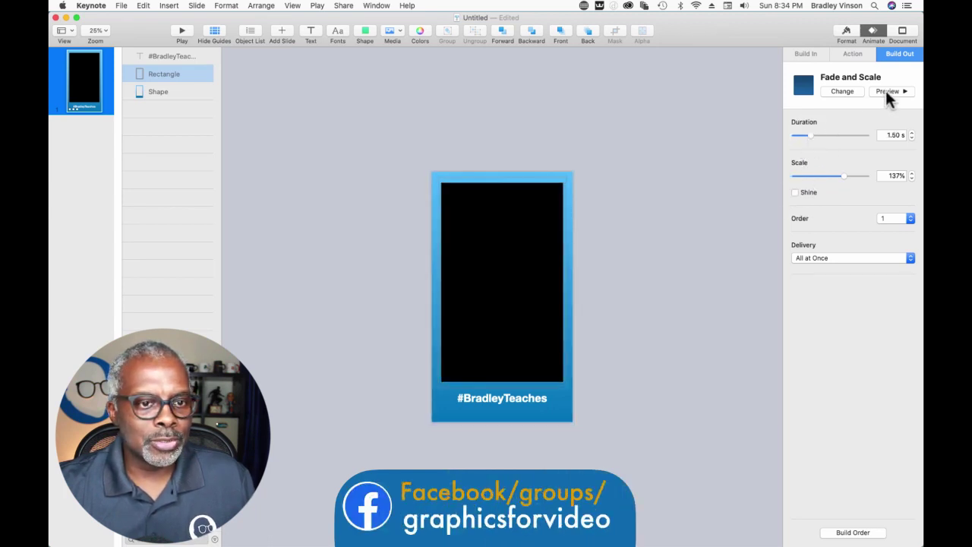
left_click(886, 90)
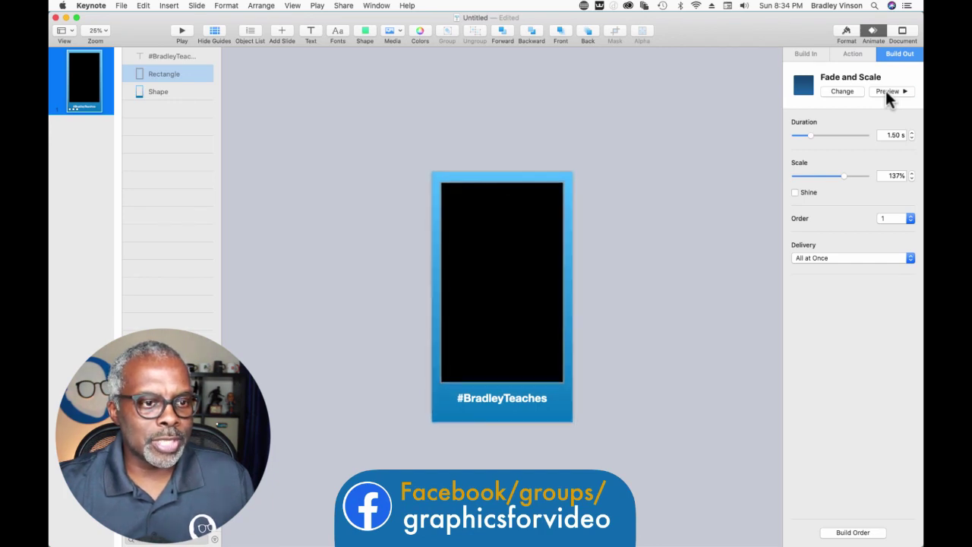
left_click(453, 132)
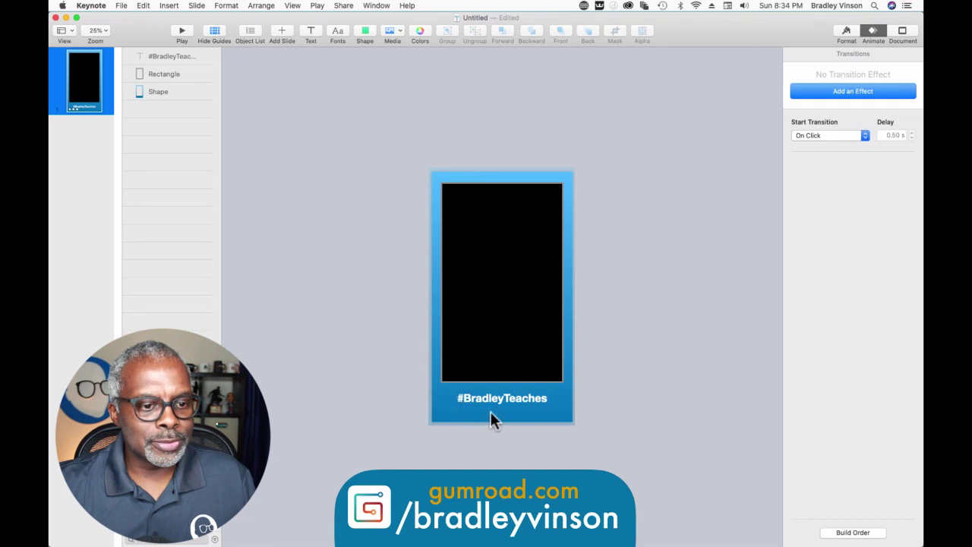
- Change the border color of the outline rectangle around the window to white
left_click(468, 381)
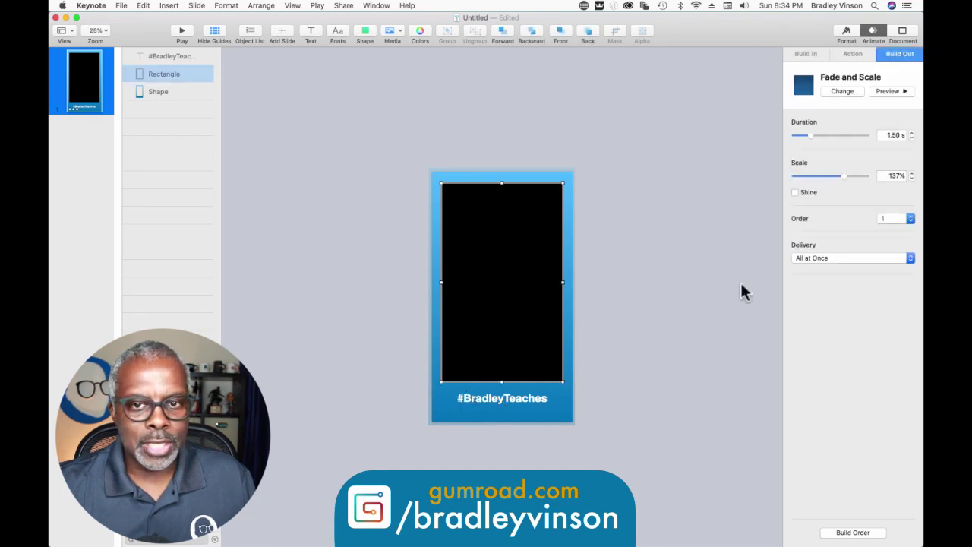
left_click(846, 33)
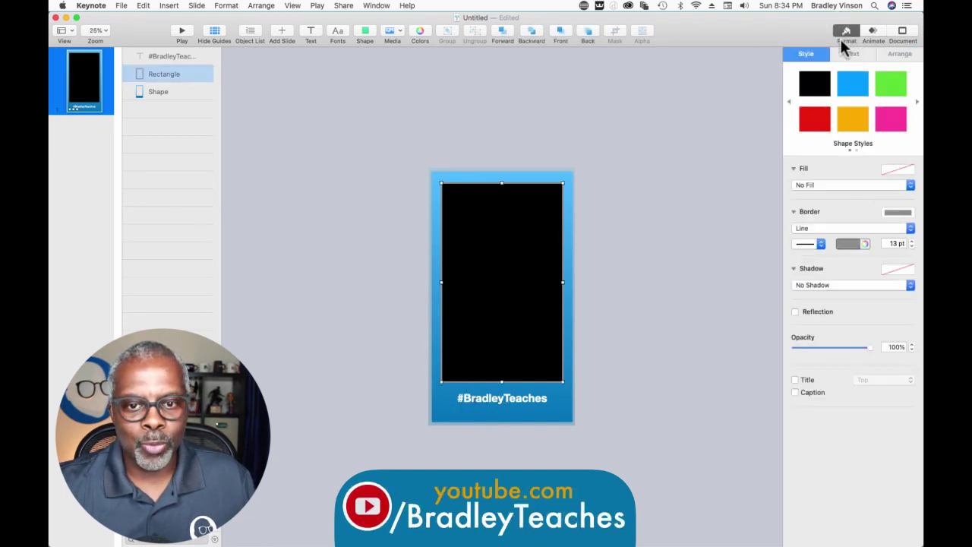
left_click(847, 244)
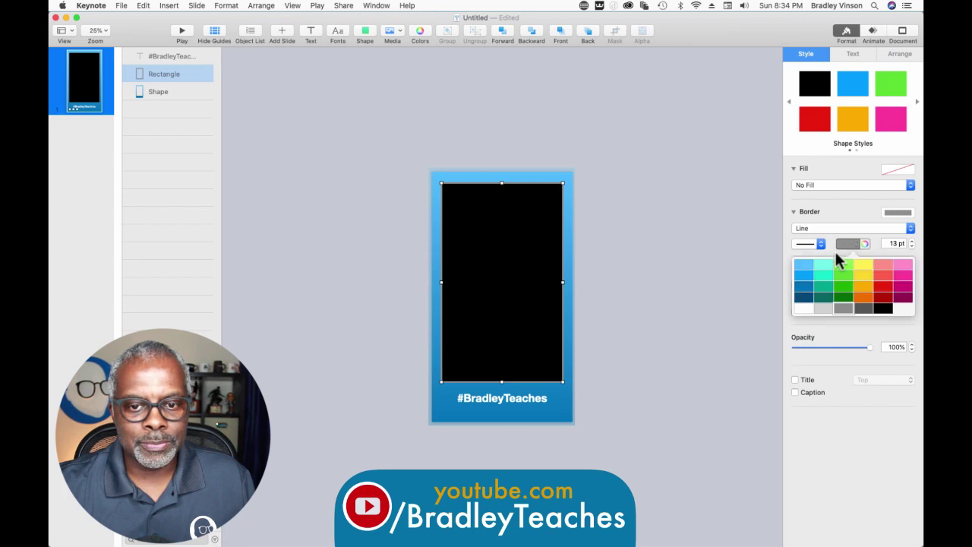
left_click(805, 309)
left_click(718, 241)
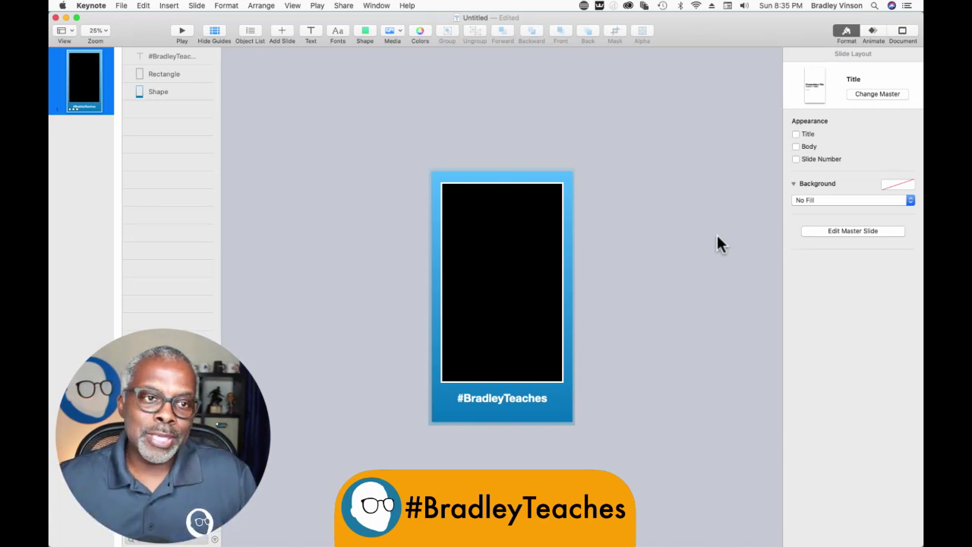
- Set up a movie export with 0 seconds before both the next slide and the next build
left_click(120, 6)
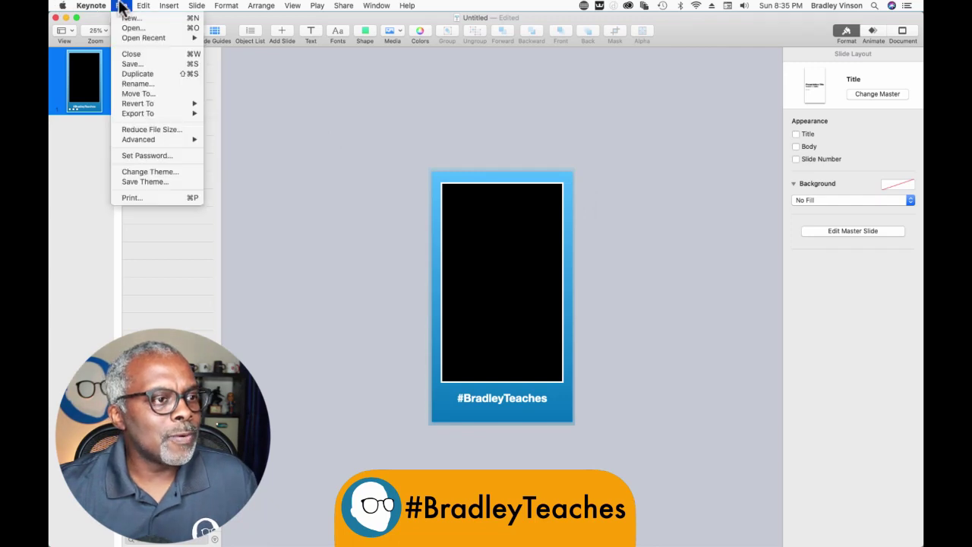
mouse_move(150, 112)
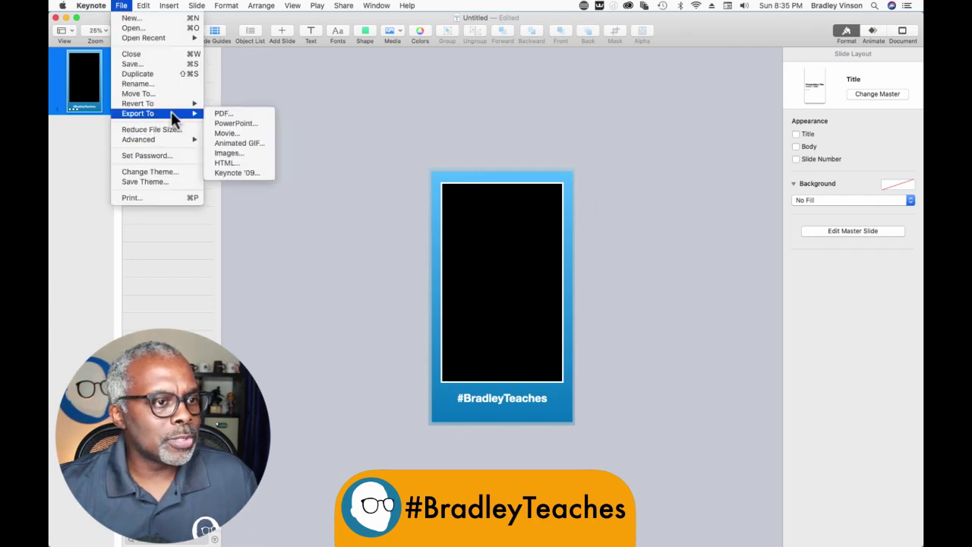
left_click(227, 133)
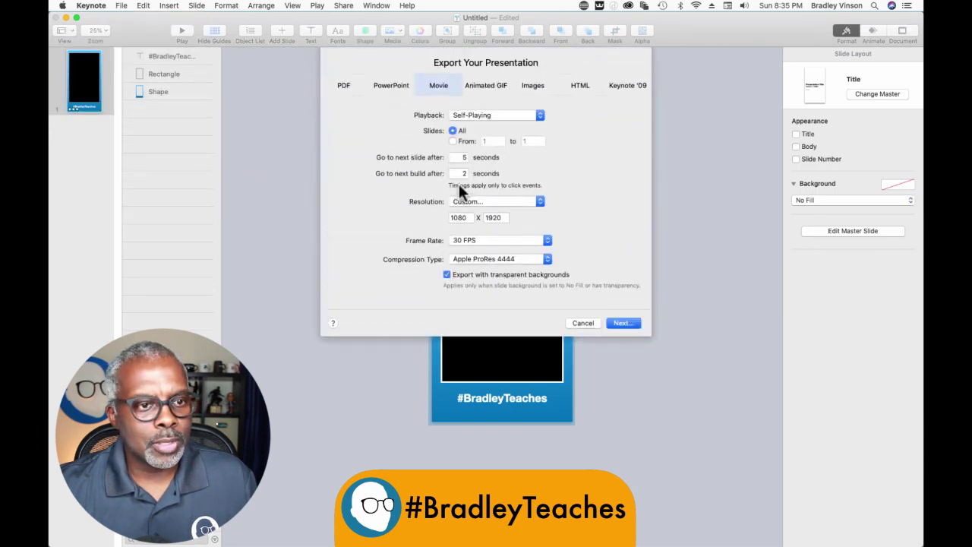
double_click(460, 161)
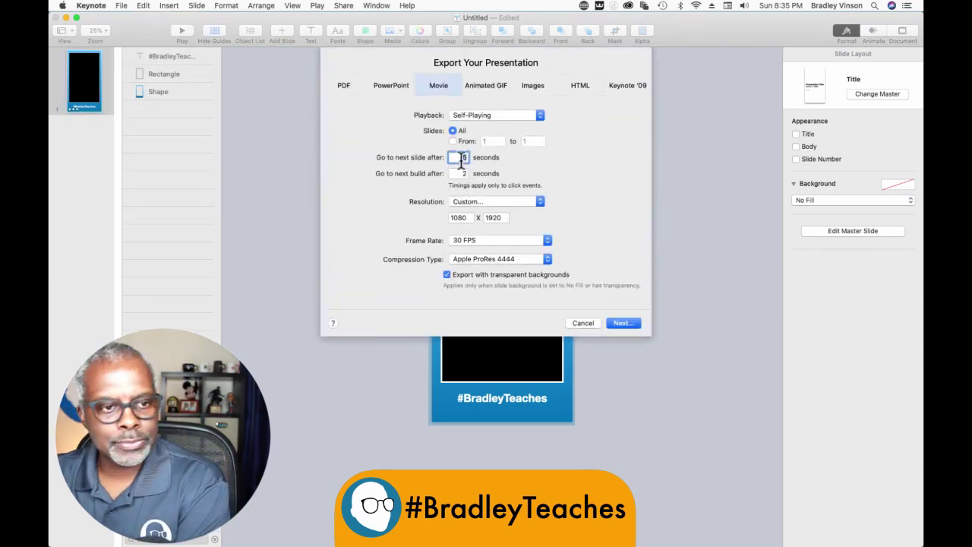
type("0")
double_click(461, 174)
type("0")
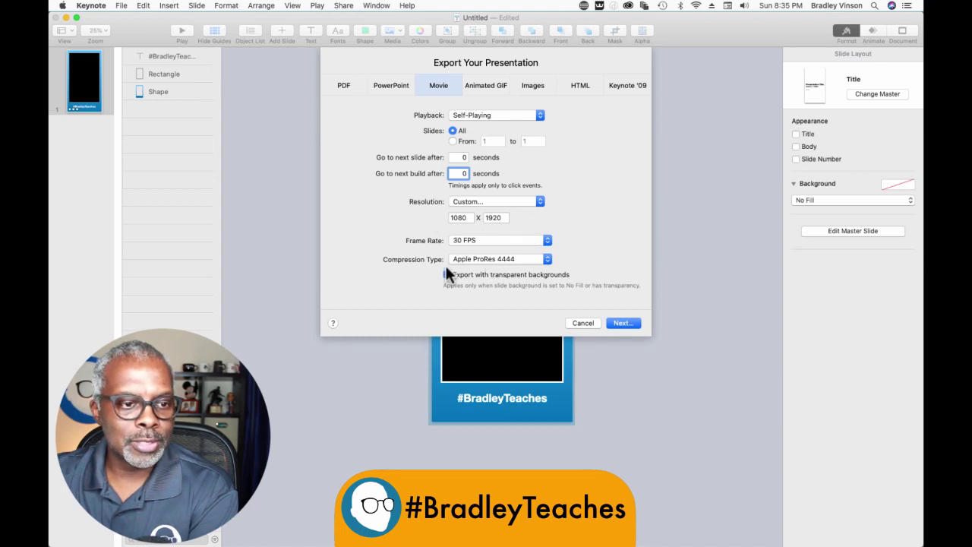
- Export the movie to the Desktop under the name tall.mov
left_click(620, 322)
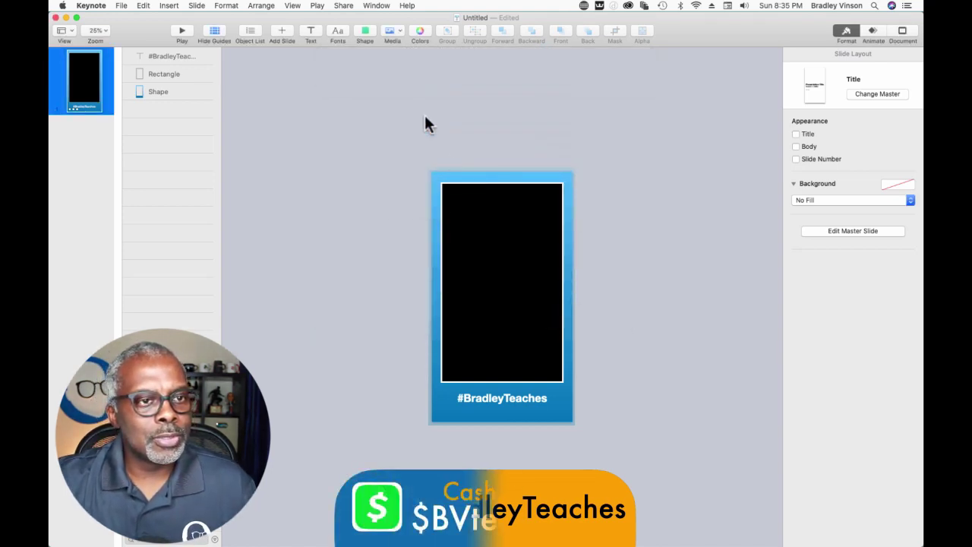
type("tall.mov")
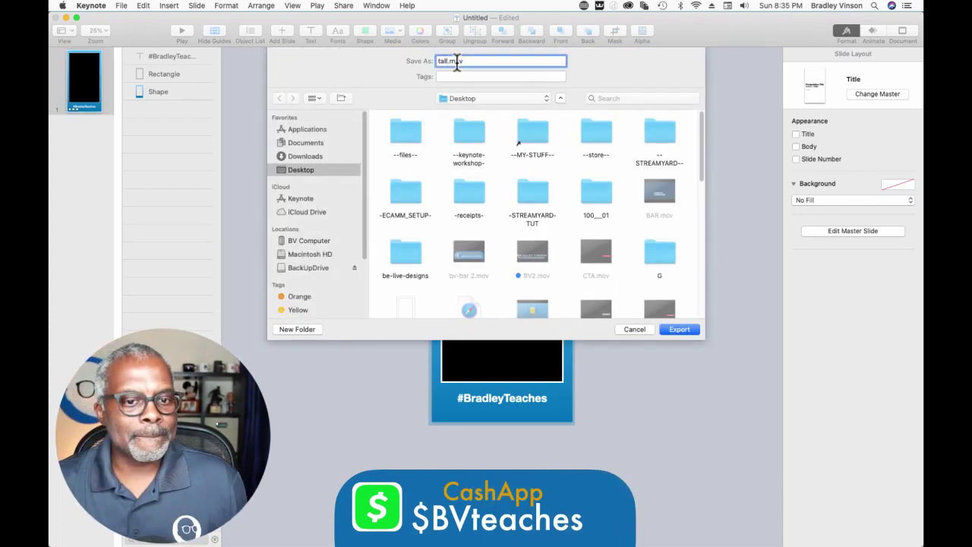
left_click(679, 329)
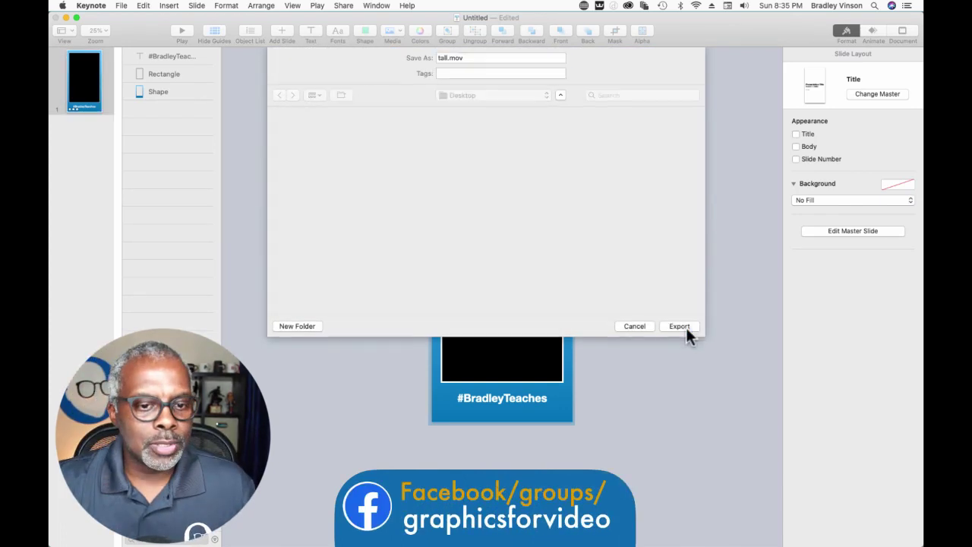